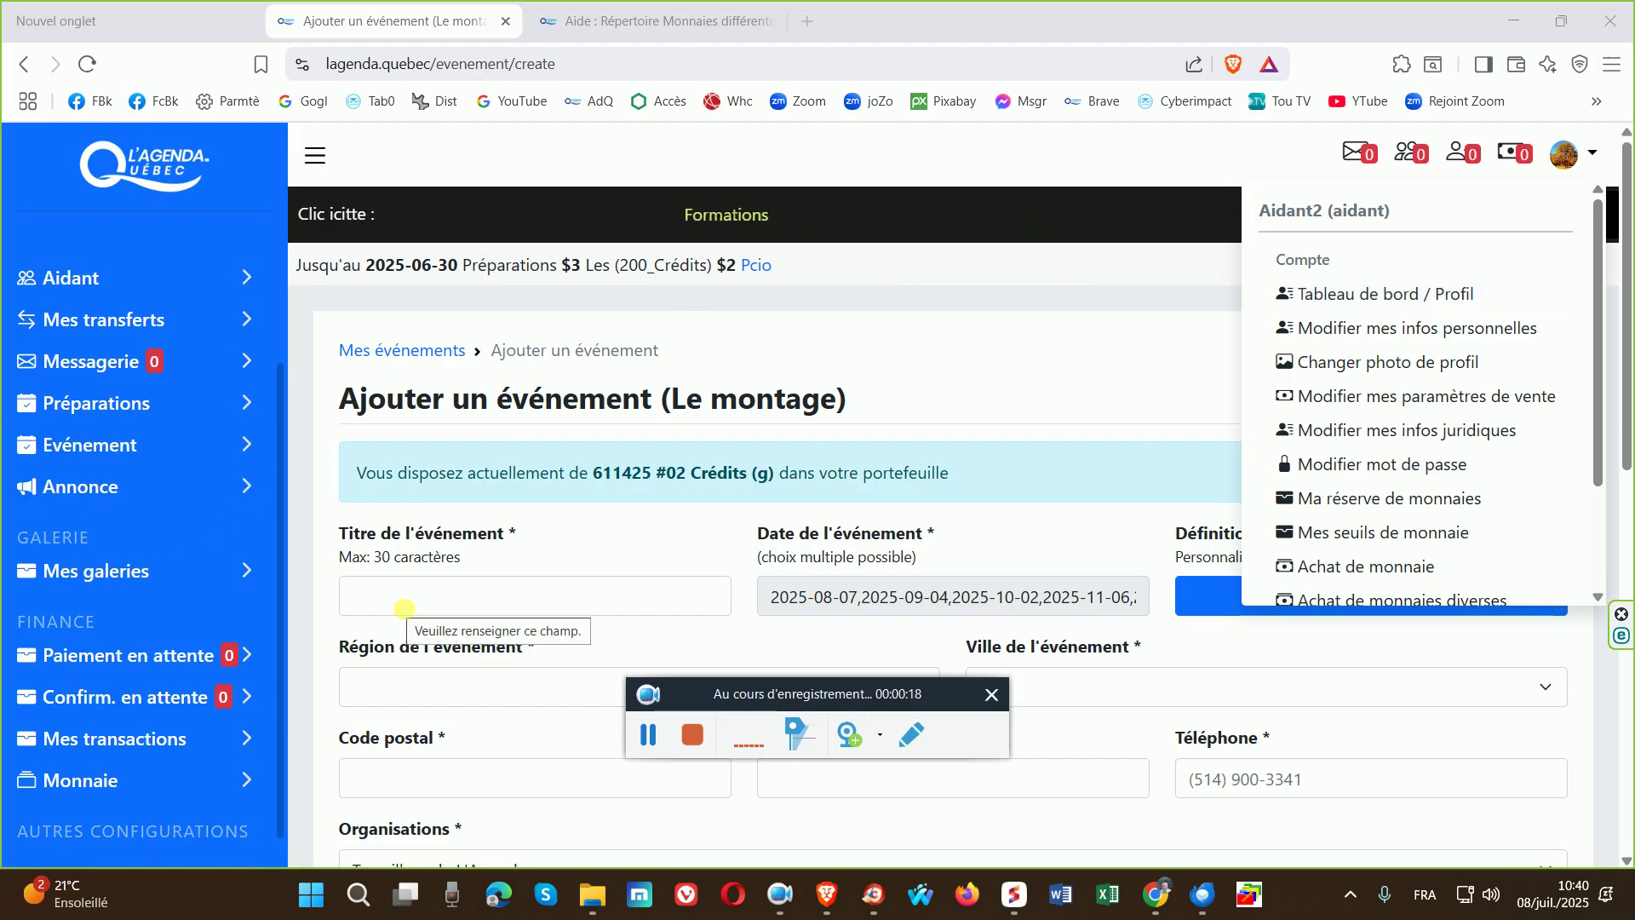
# Start adding a new aidant ad and choose LAGENDA as its section
pyautogui.scroll(-1, 405, 608)
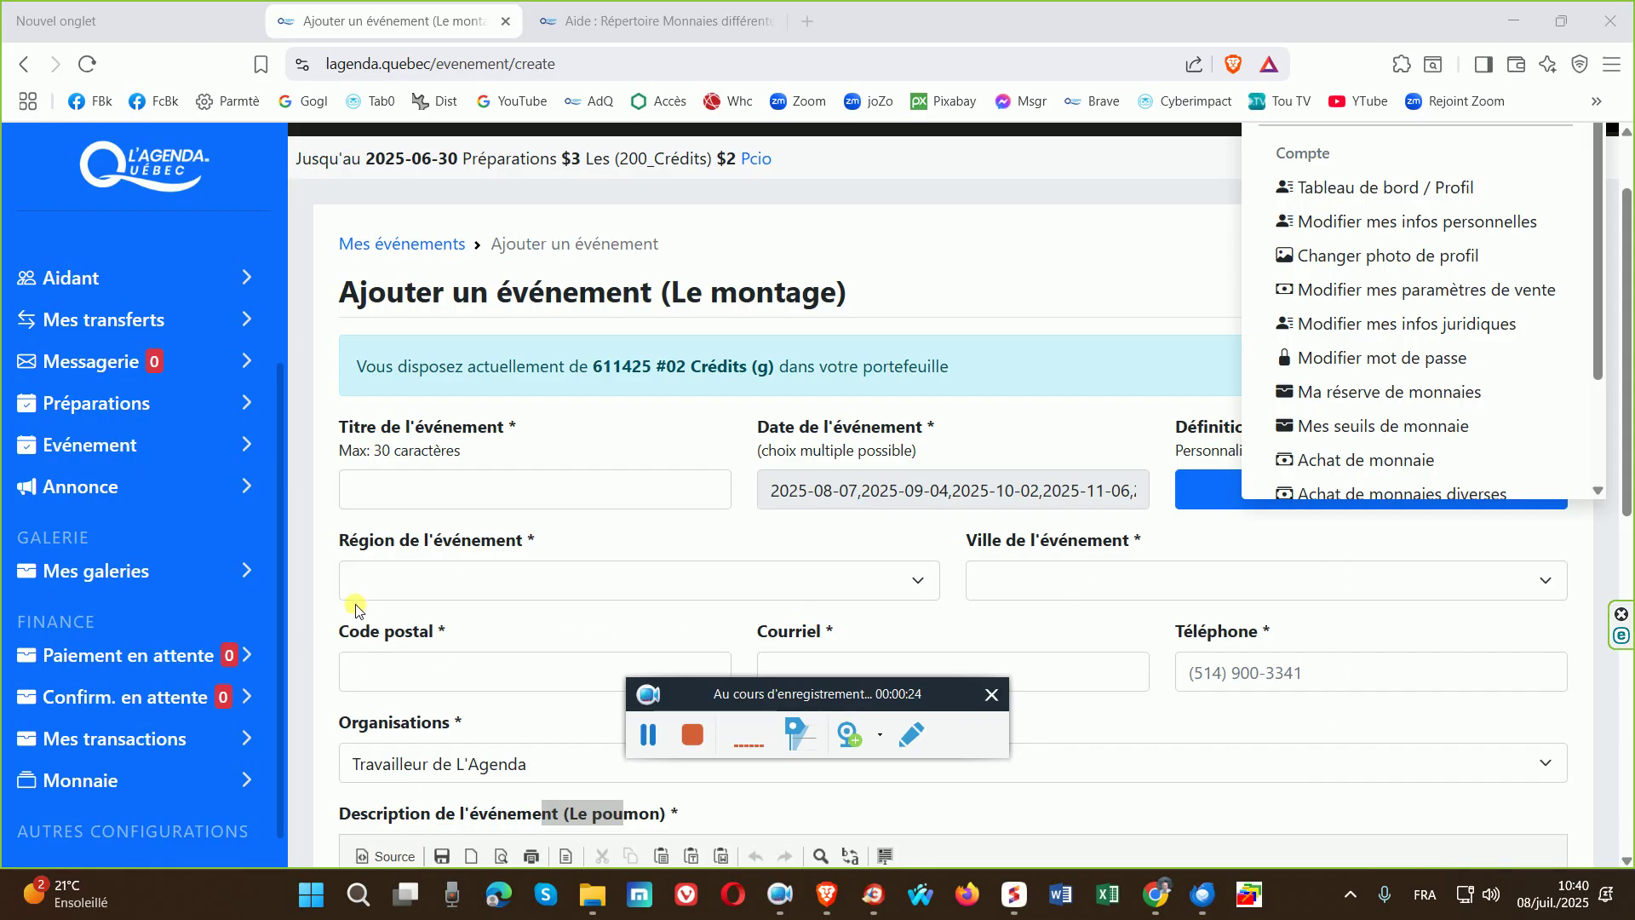
pyautogui.click(88, 494)
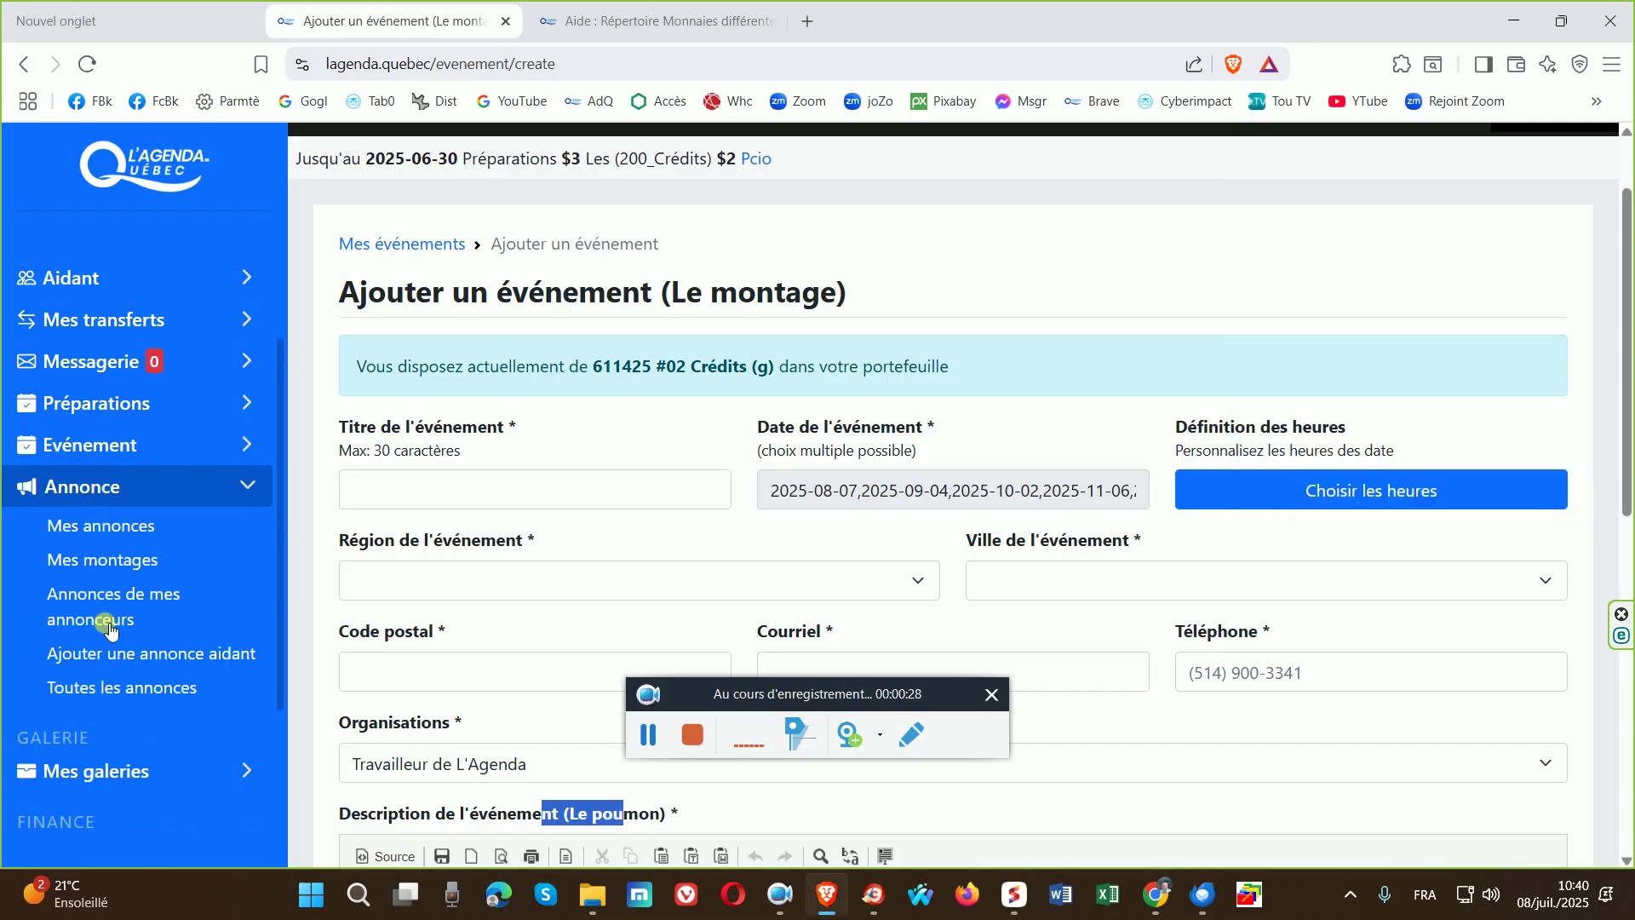
pyautogui.click(183, 657)
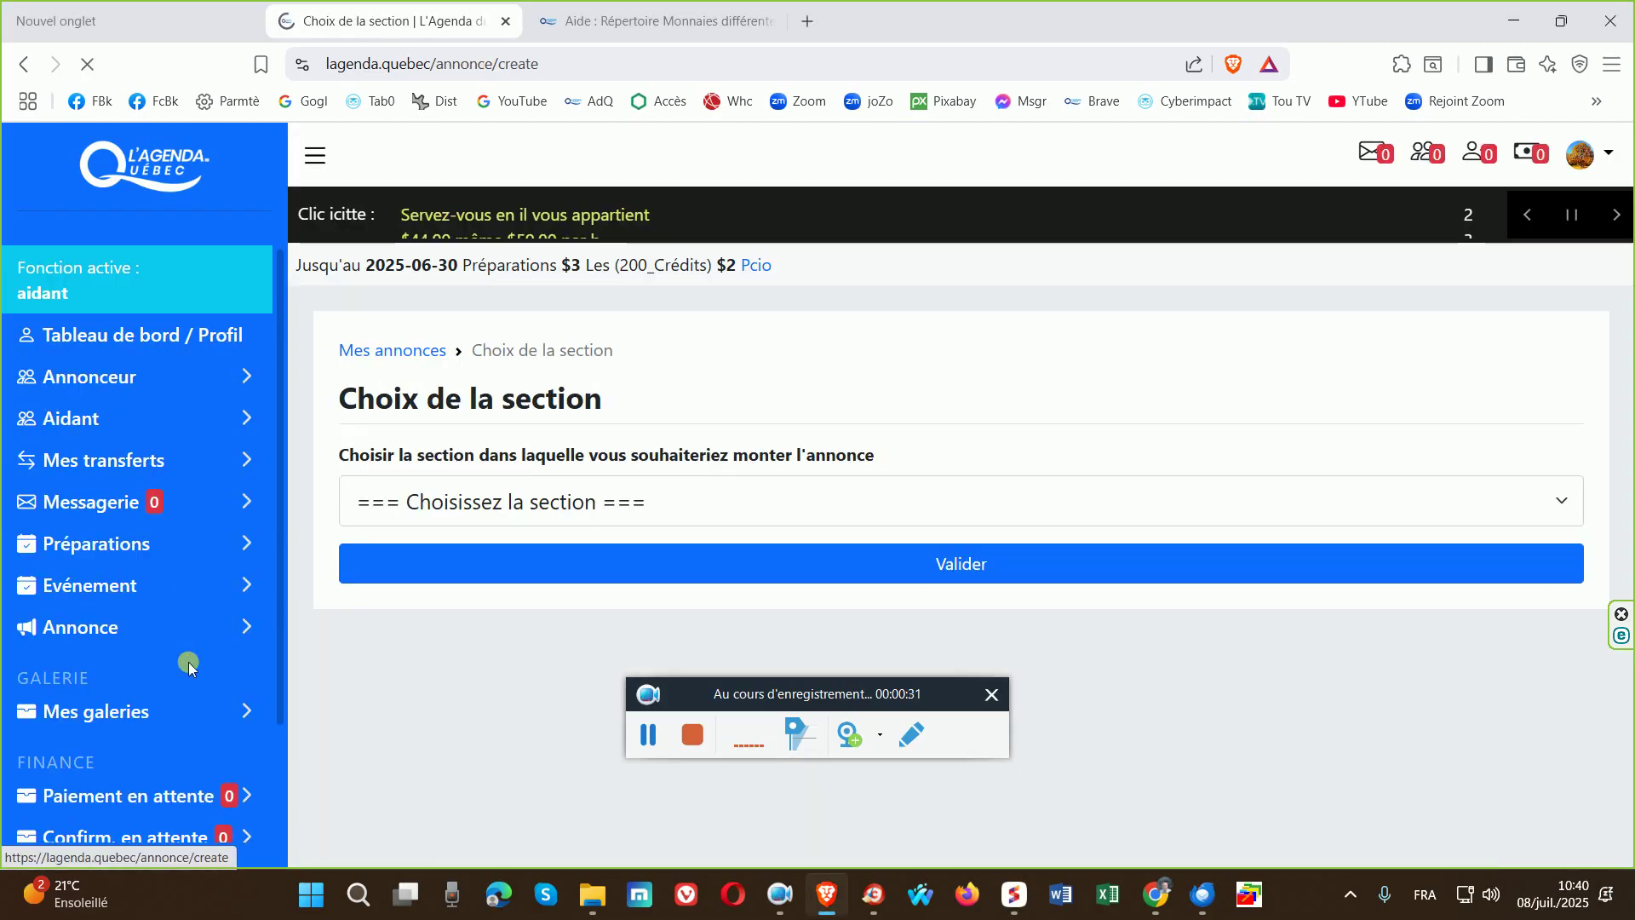
pyautogui.click(494, 502)
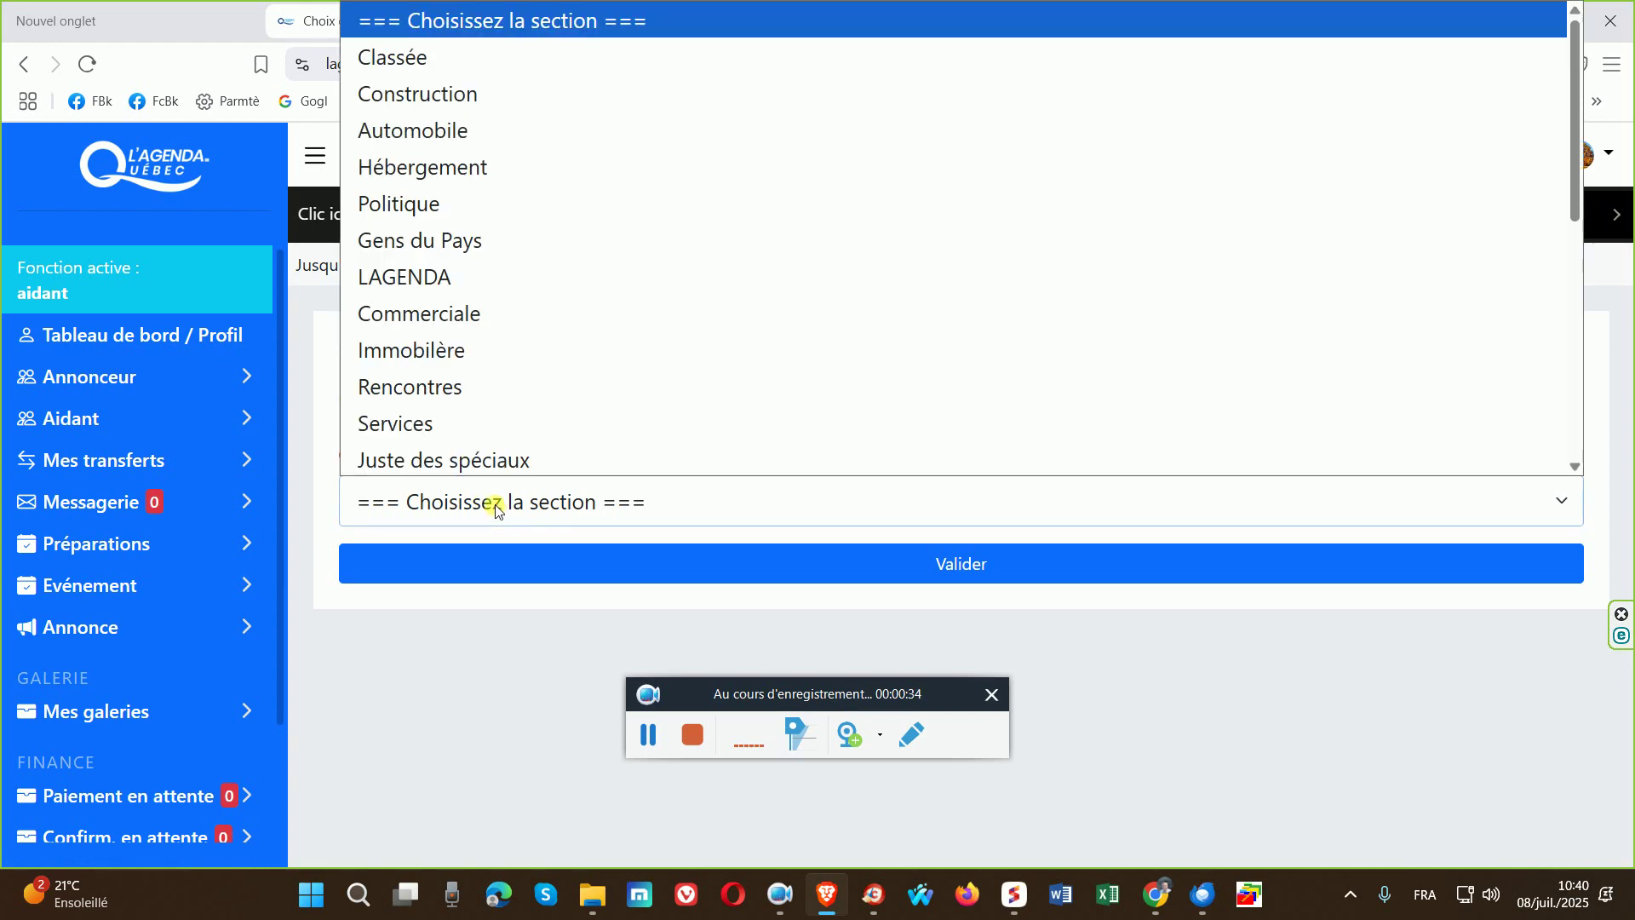
pyautogui.click(385, 277)
pyautogui.click(967, 565)
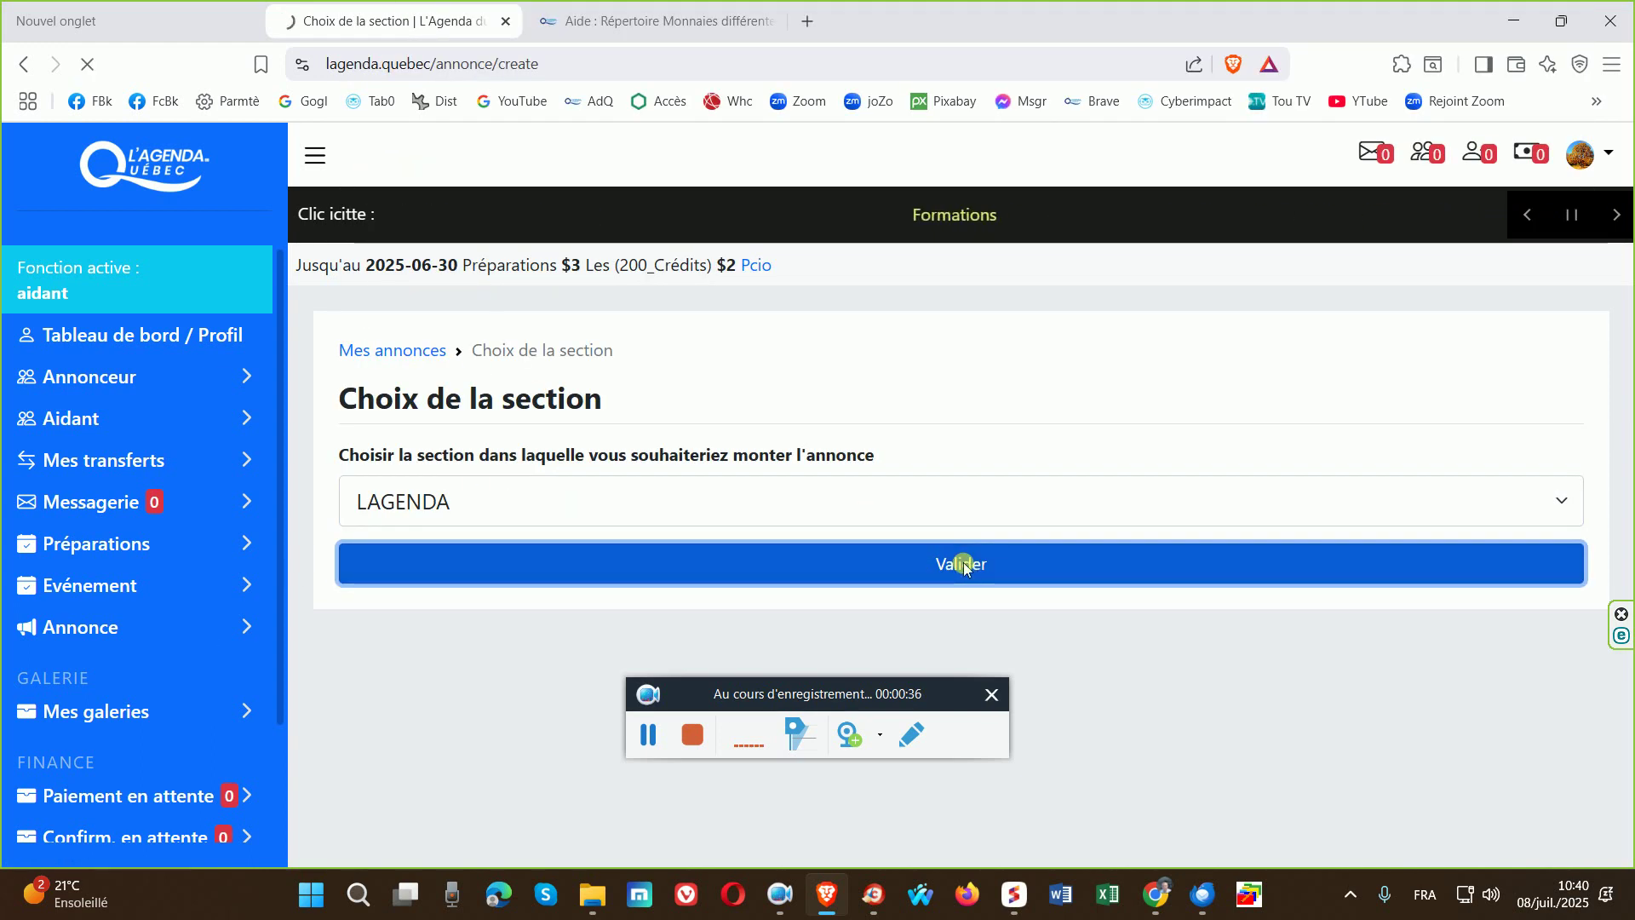
# Look through the event menu options and the list of events that can be linked to the ad
pyautogui.scroll(-2, 605, 521)
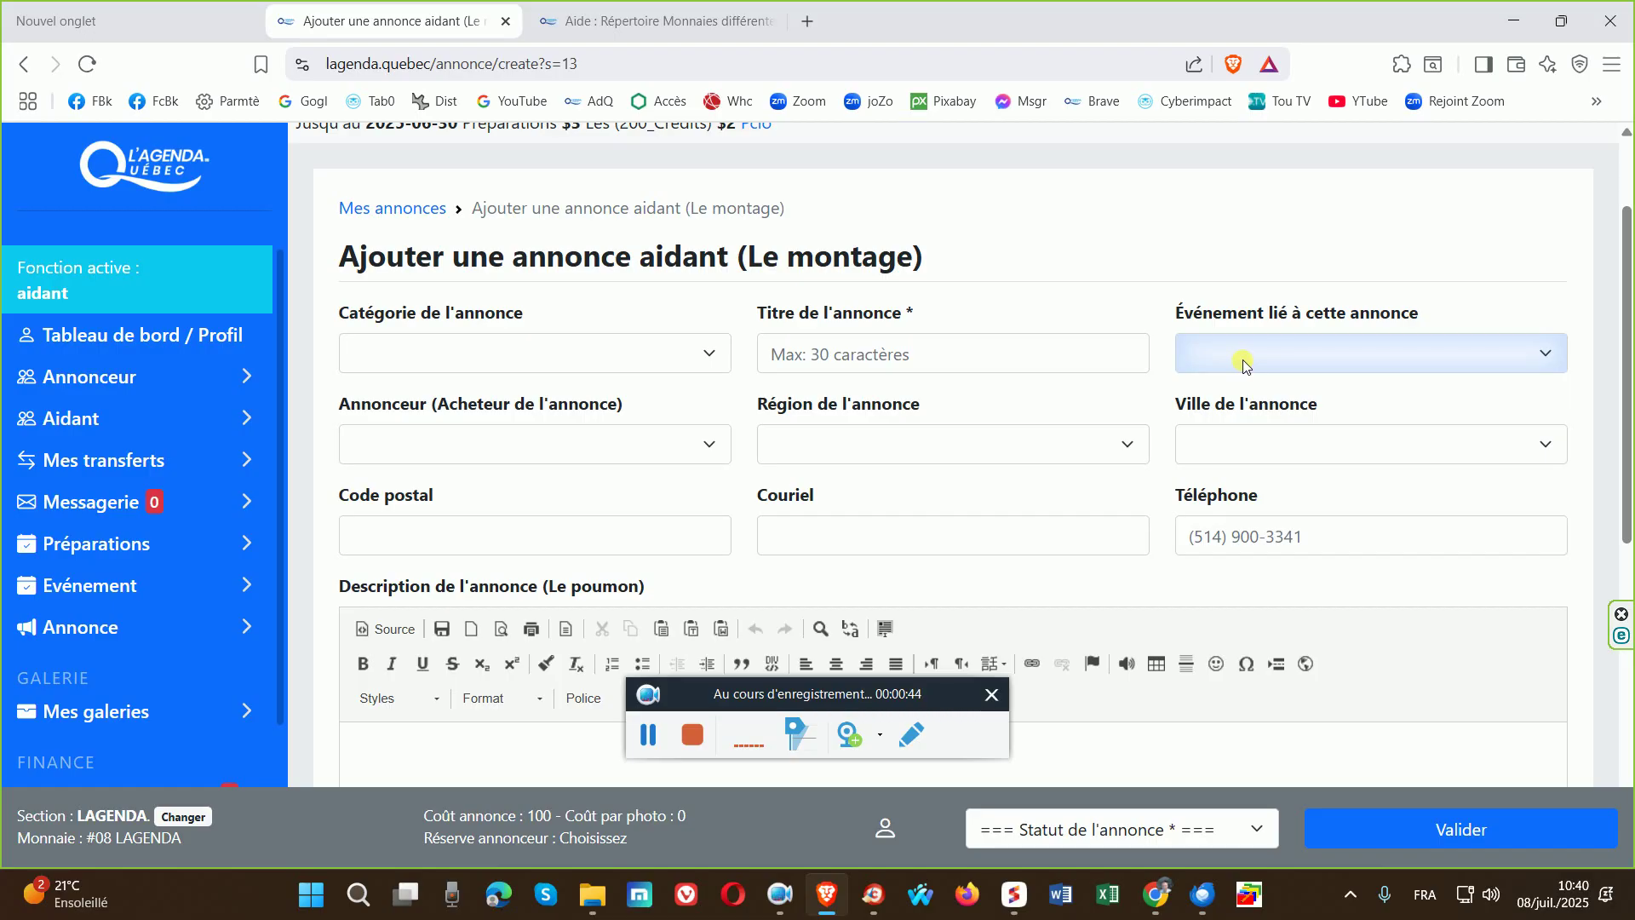
pyautogui.click(66, 596)
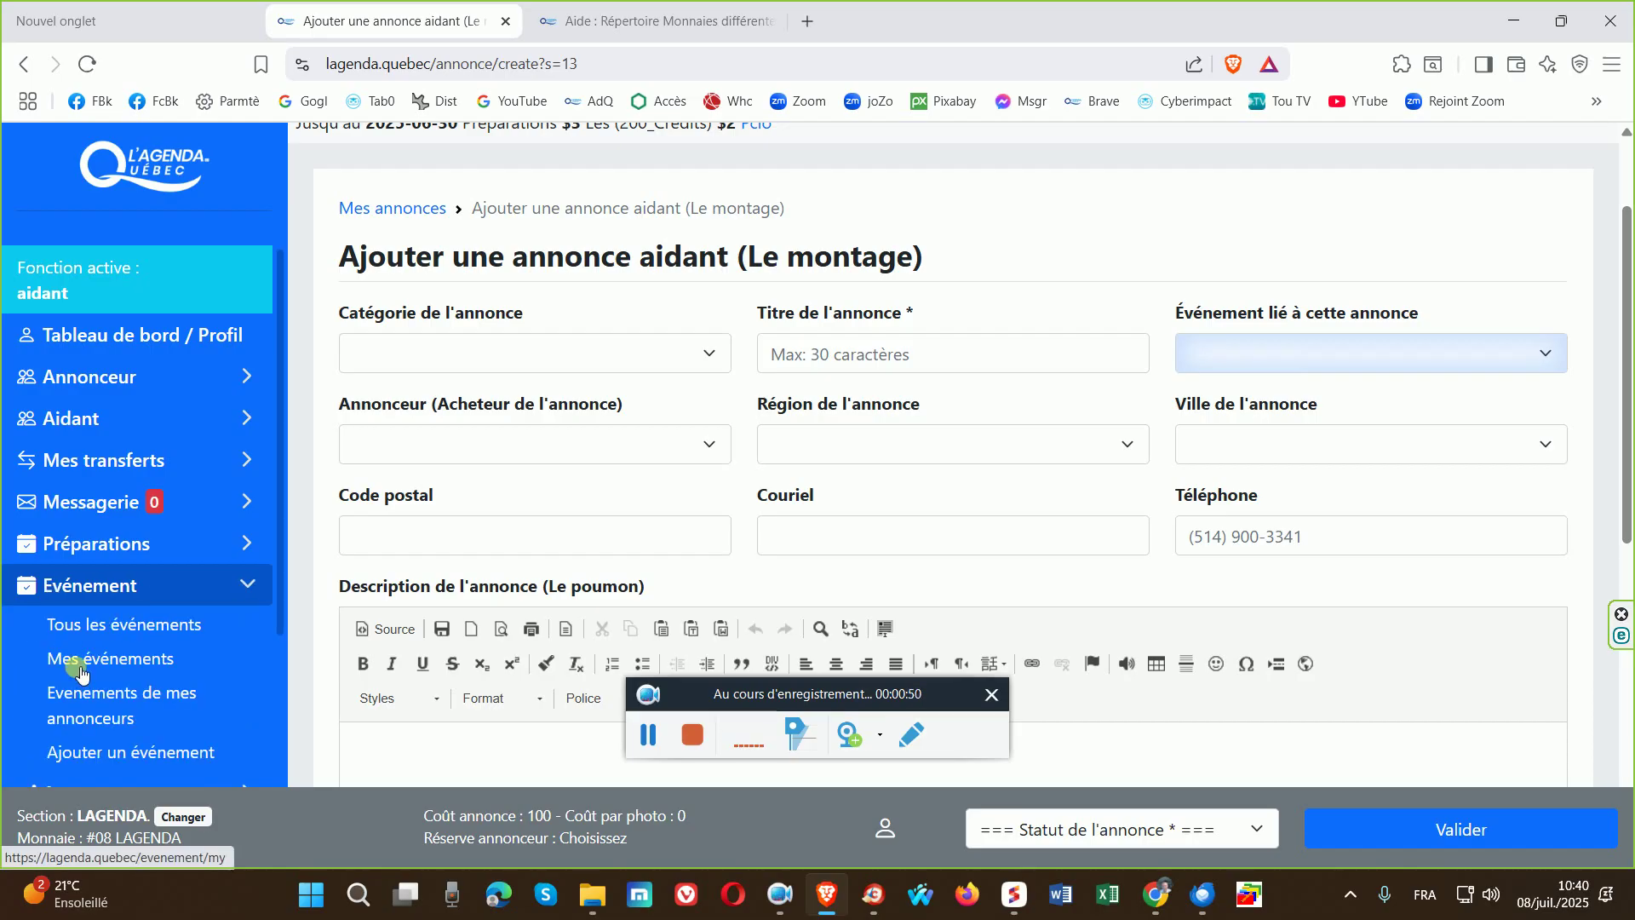
pyautogui.click(73, 585)
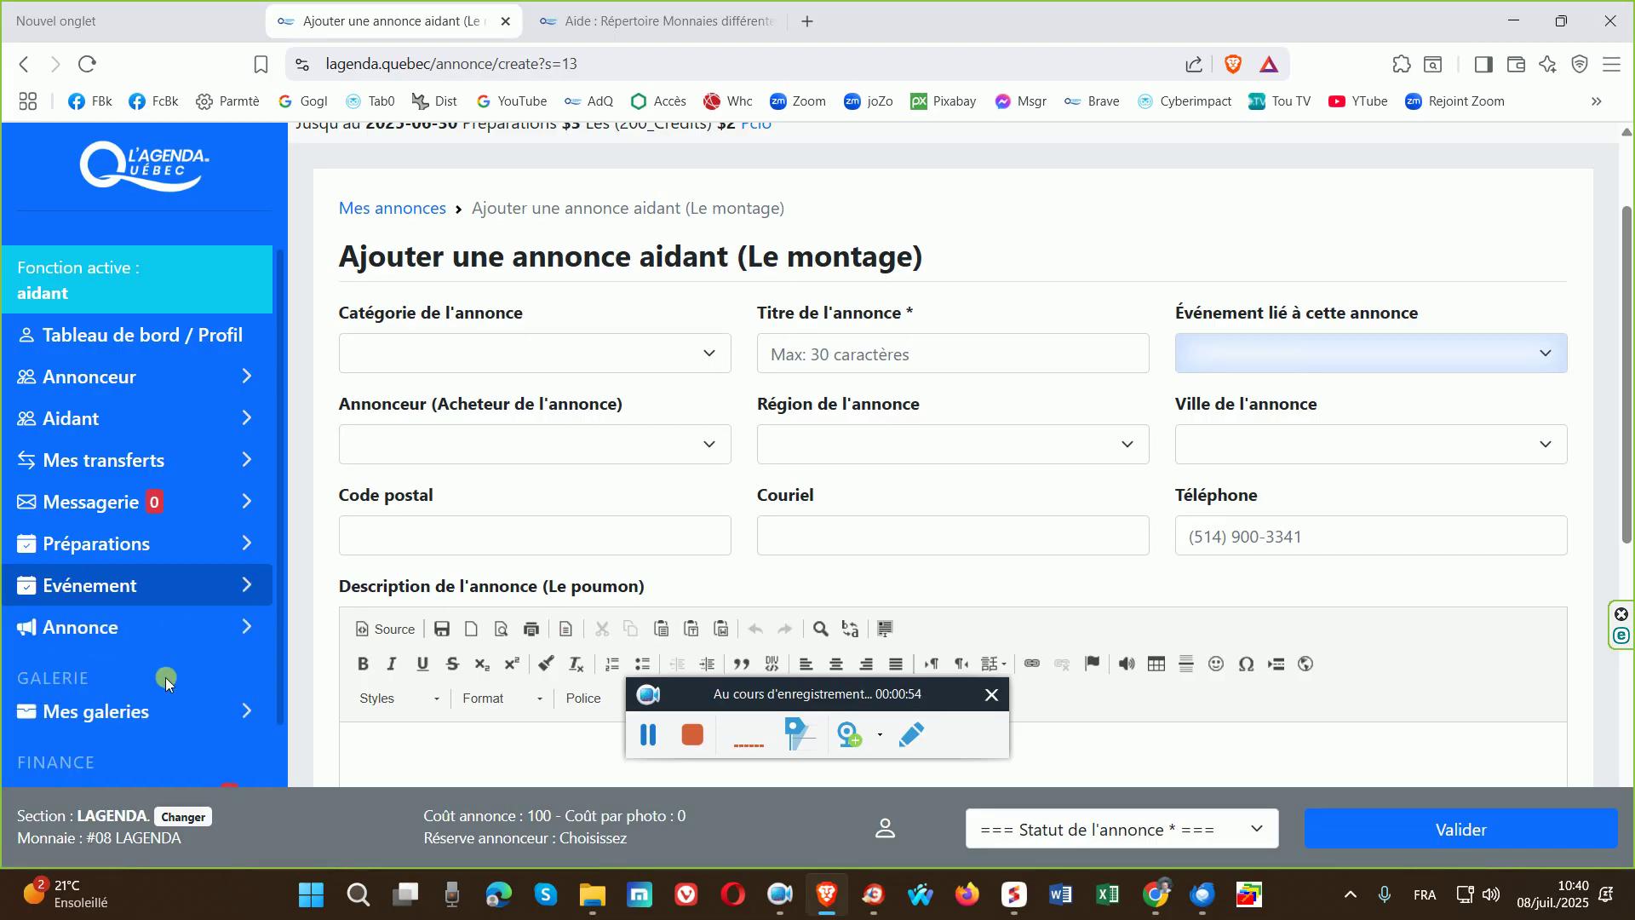
pyautogui.click(1238, 367)
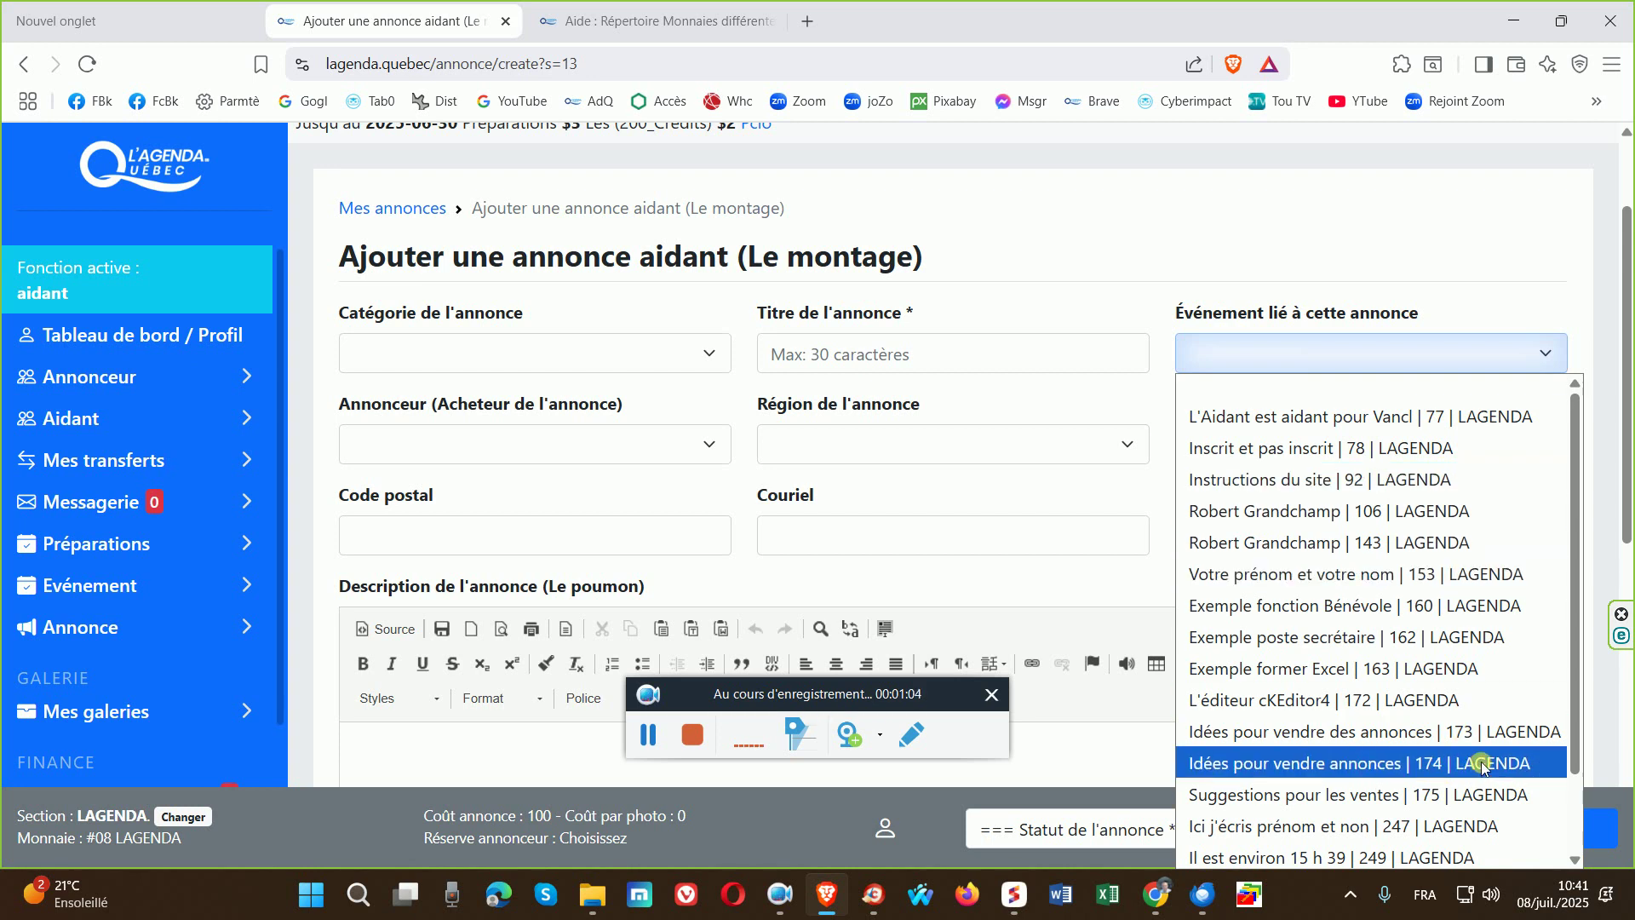
pyautogui.scroll(-2, 1483, 768)
pyautogui.scroll(1, 1482, 768)
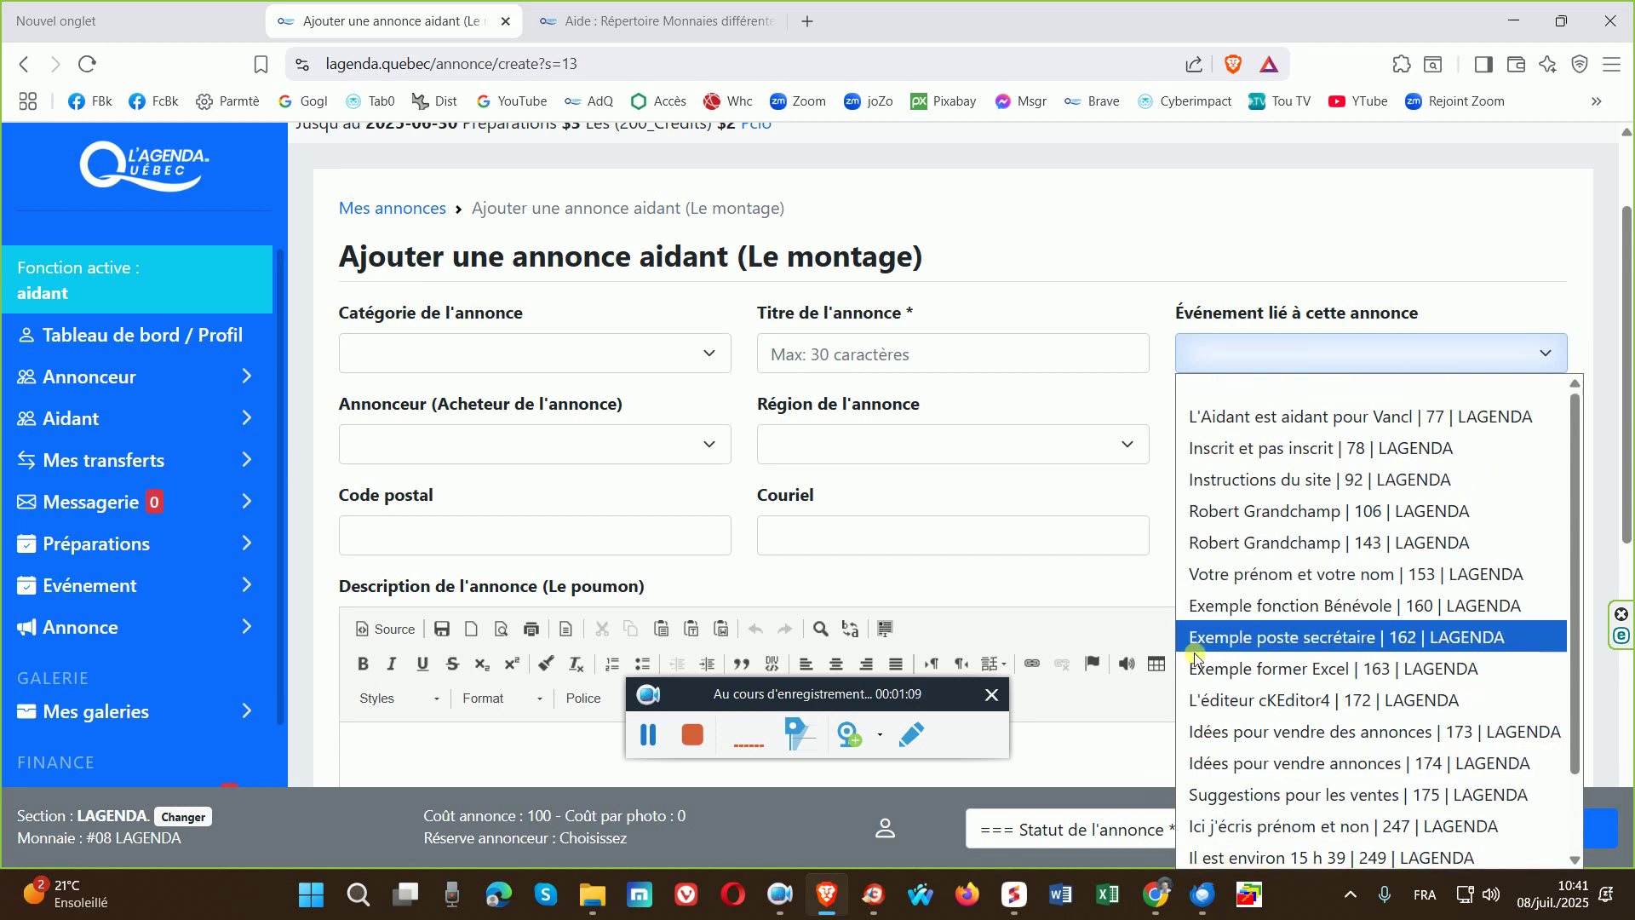
pyautogui.scroll(-2, 498, 438)
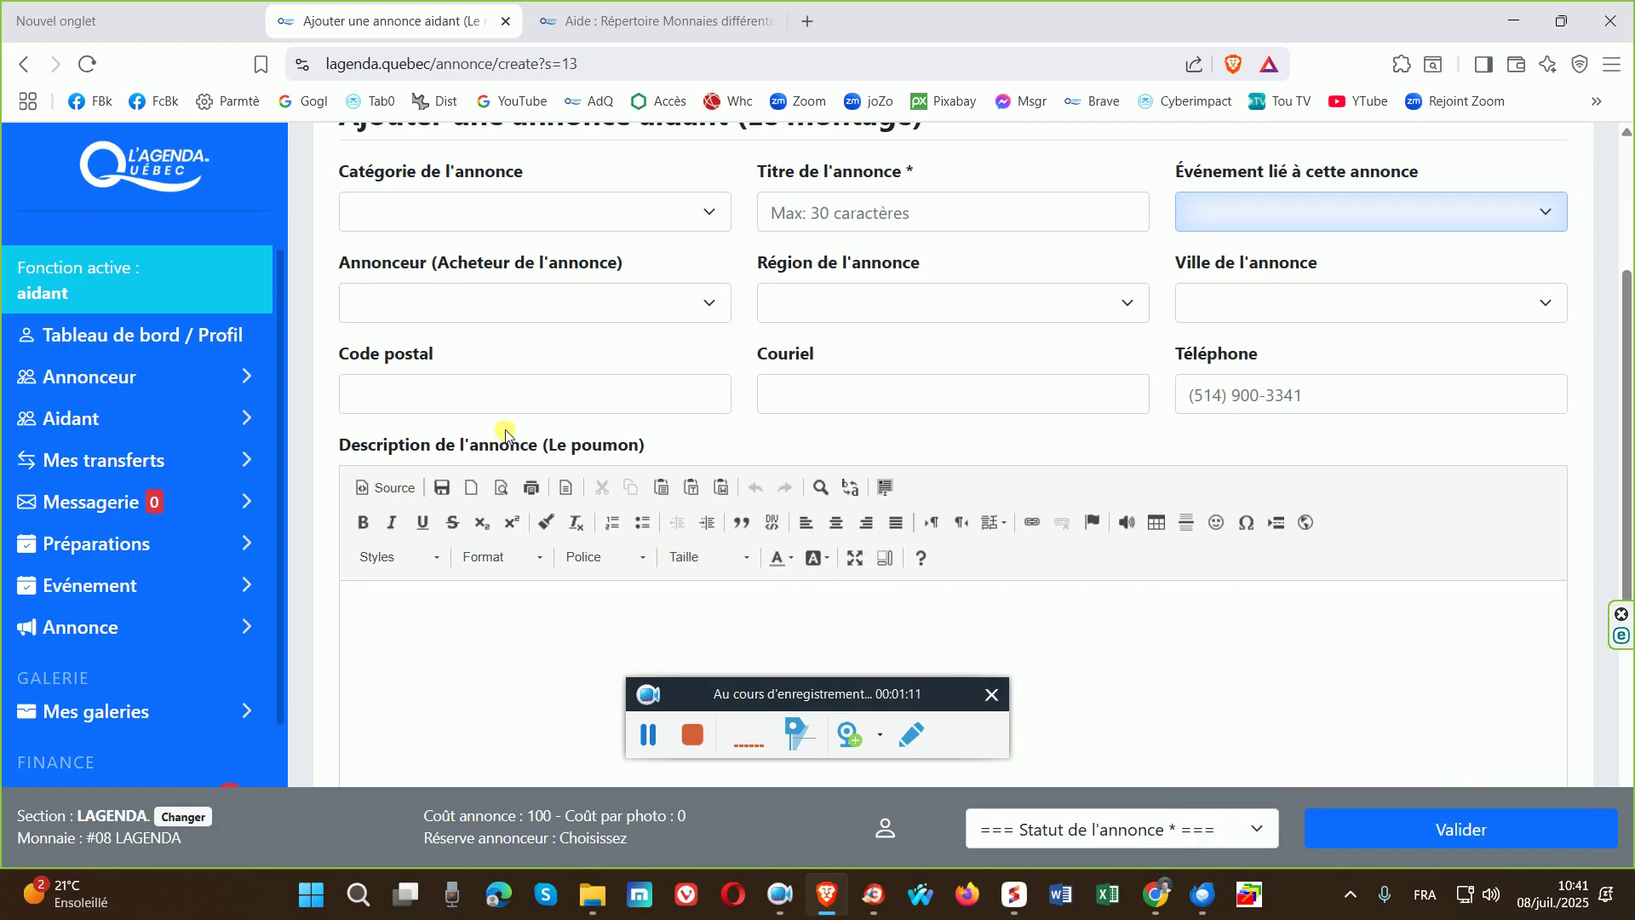
# Try several advertisers in turn as the ad's buyer to compare their reserves
pyautogui.click(386, 307)
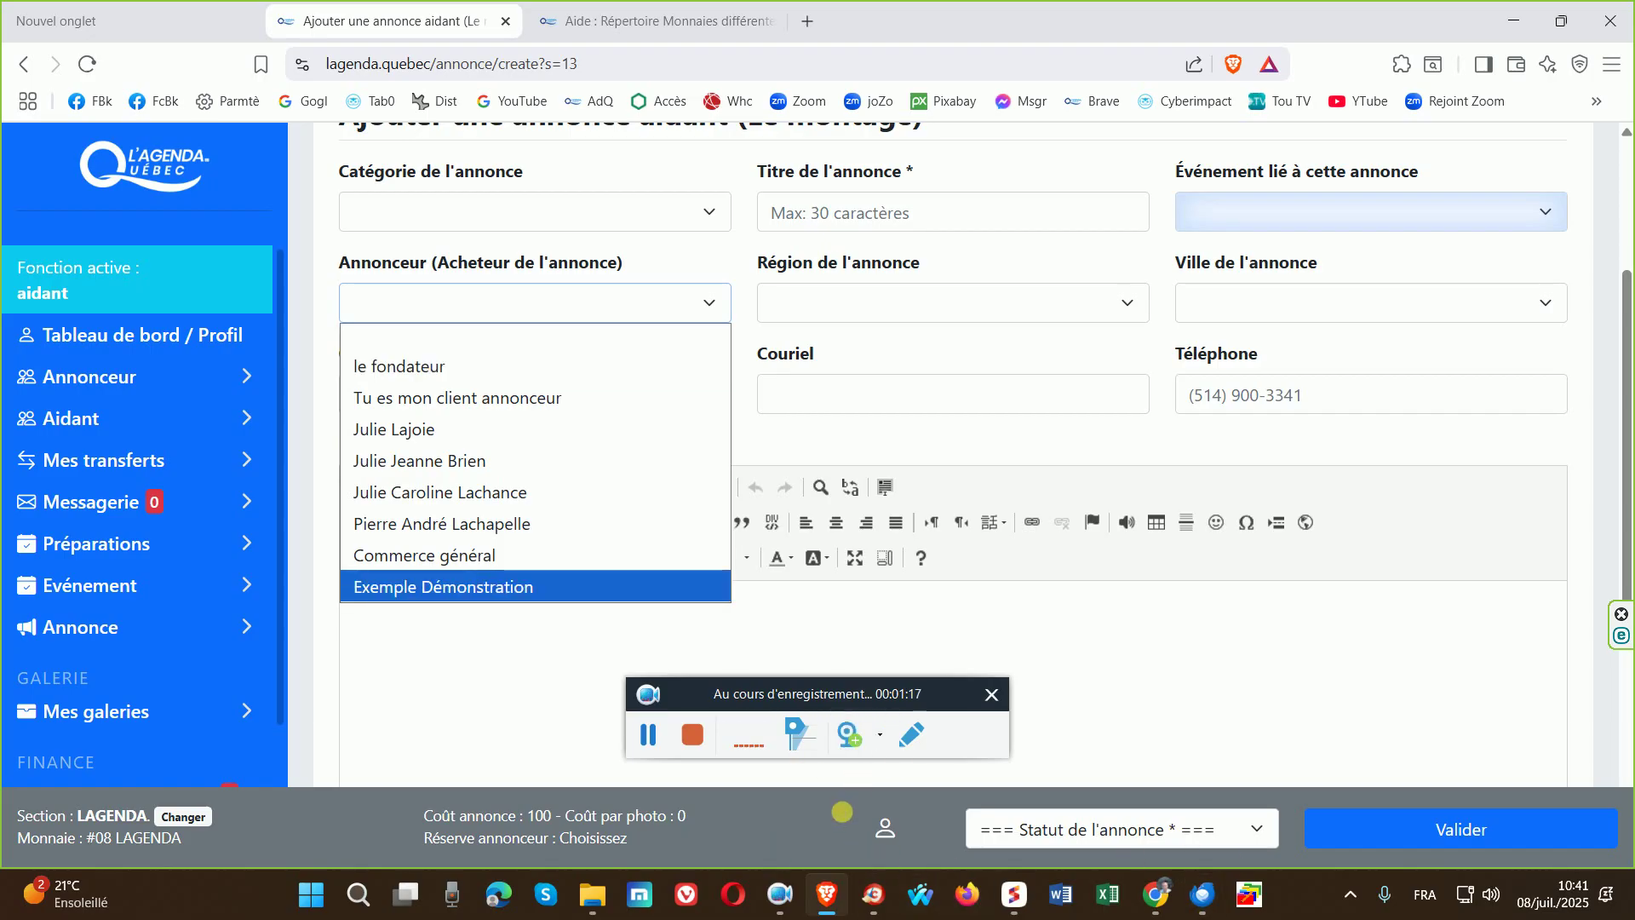
pyautogui.click(375, 368)
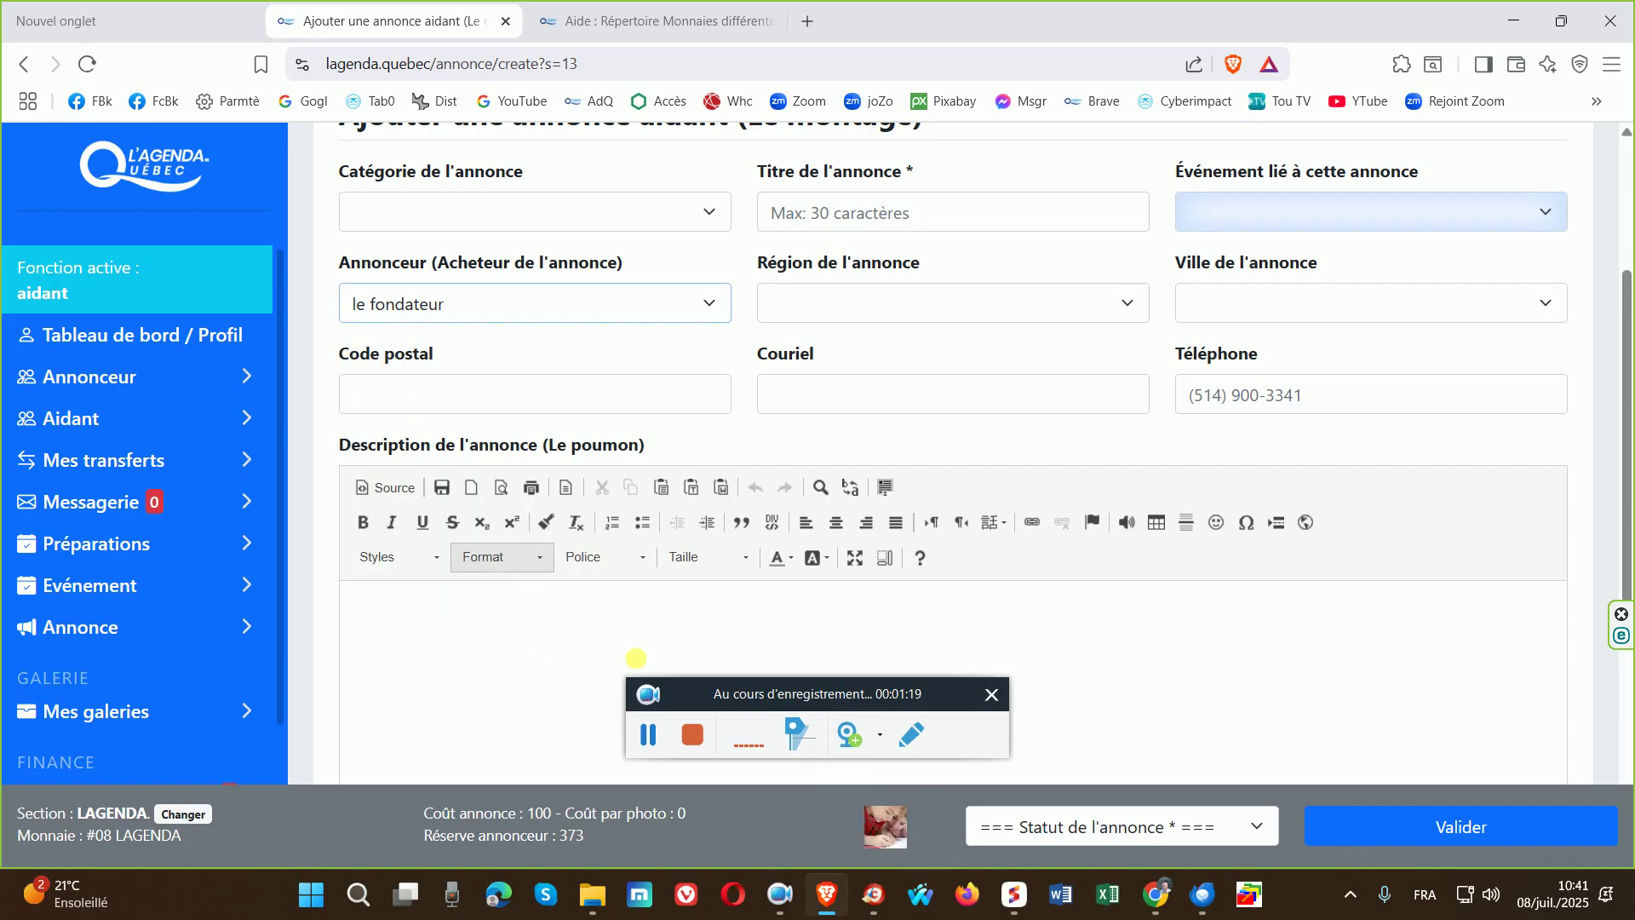
pyautogui.click(408, 321)
pyautogui.click(379, 433)
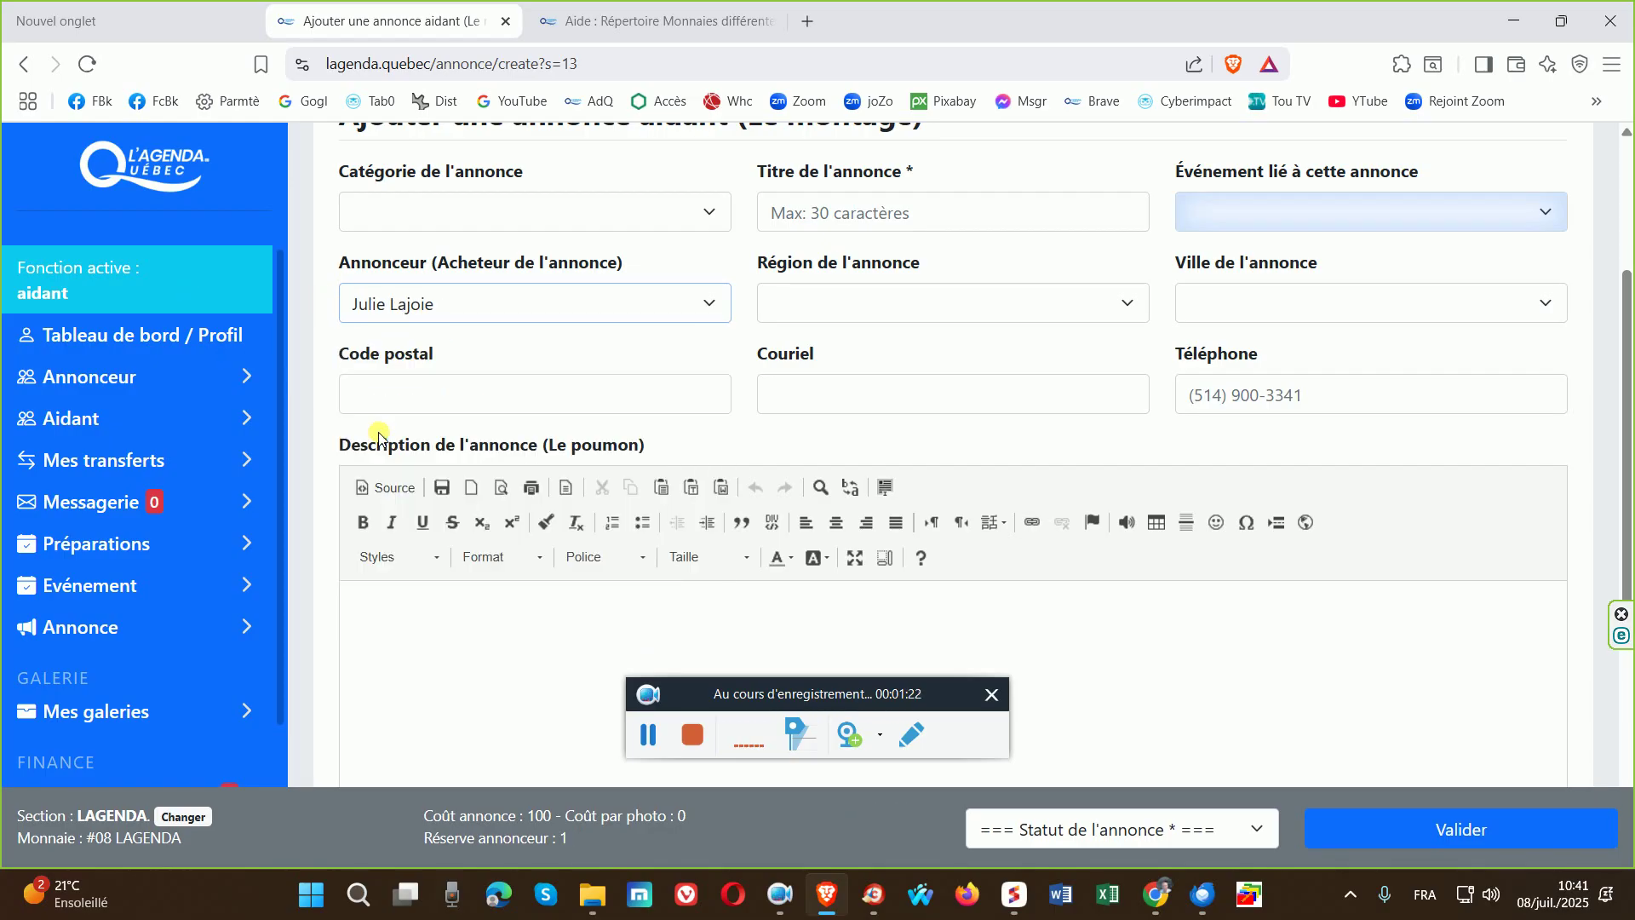
pyautogui.click(388, 317)
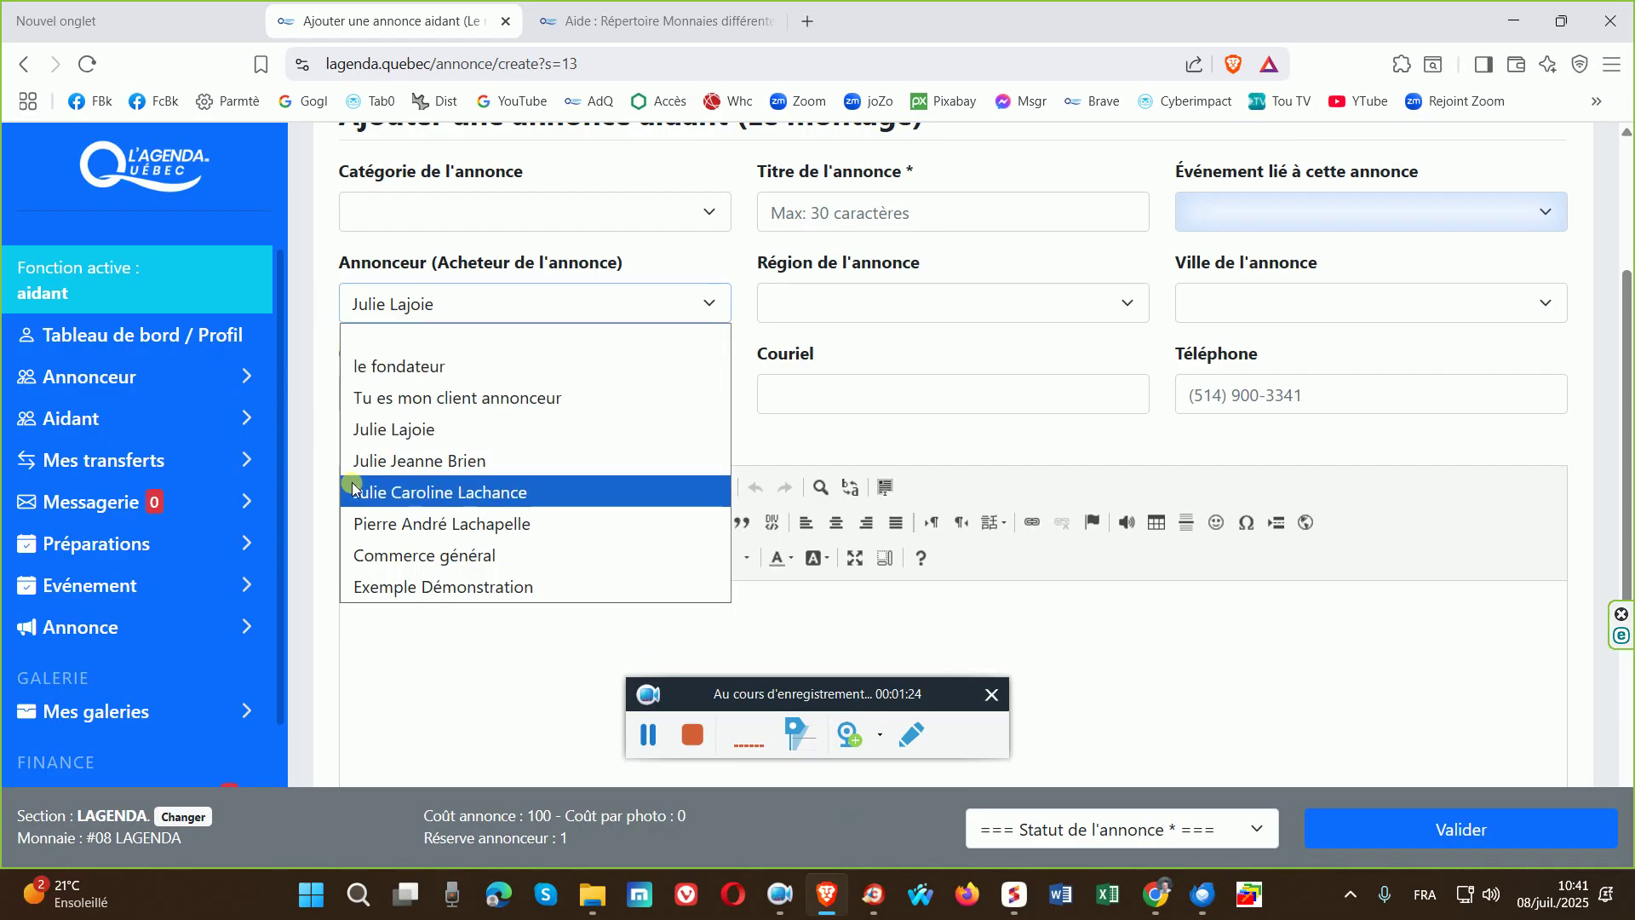
pyautogui.click(367, 460)
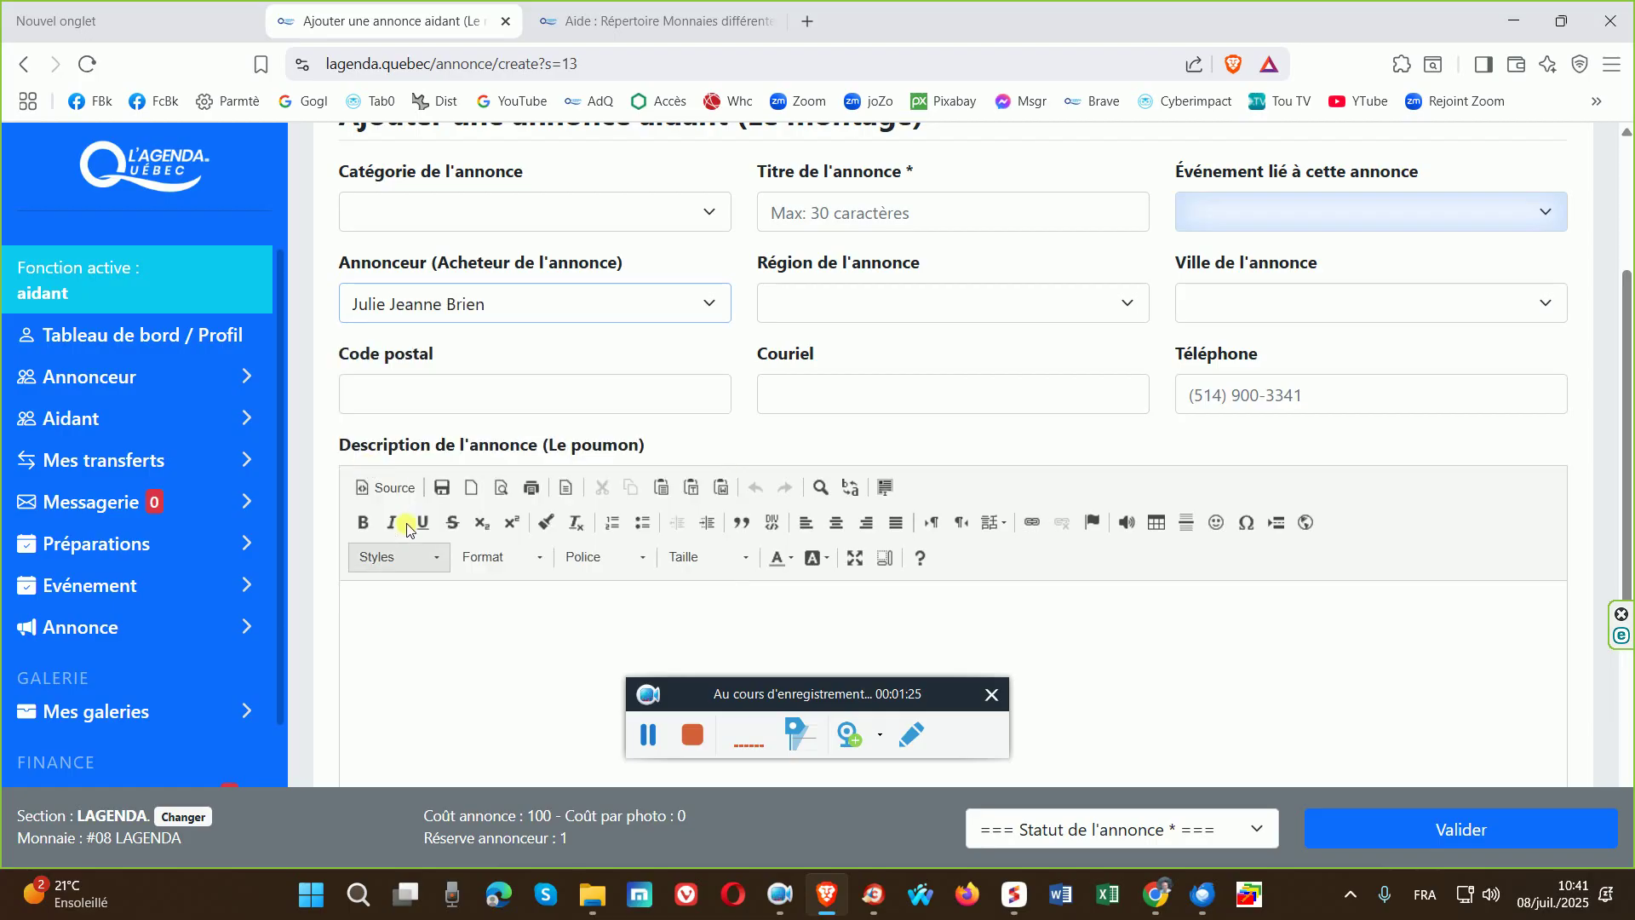
pyautogui.click(403, 304)
pyautogui.click(378, 396)
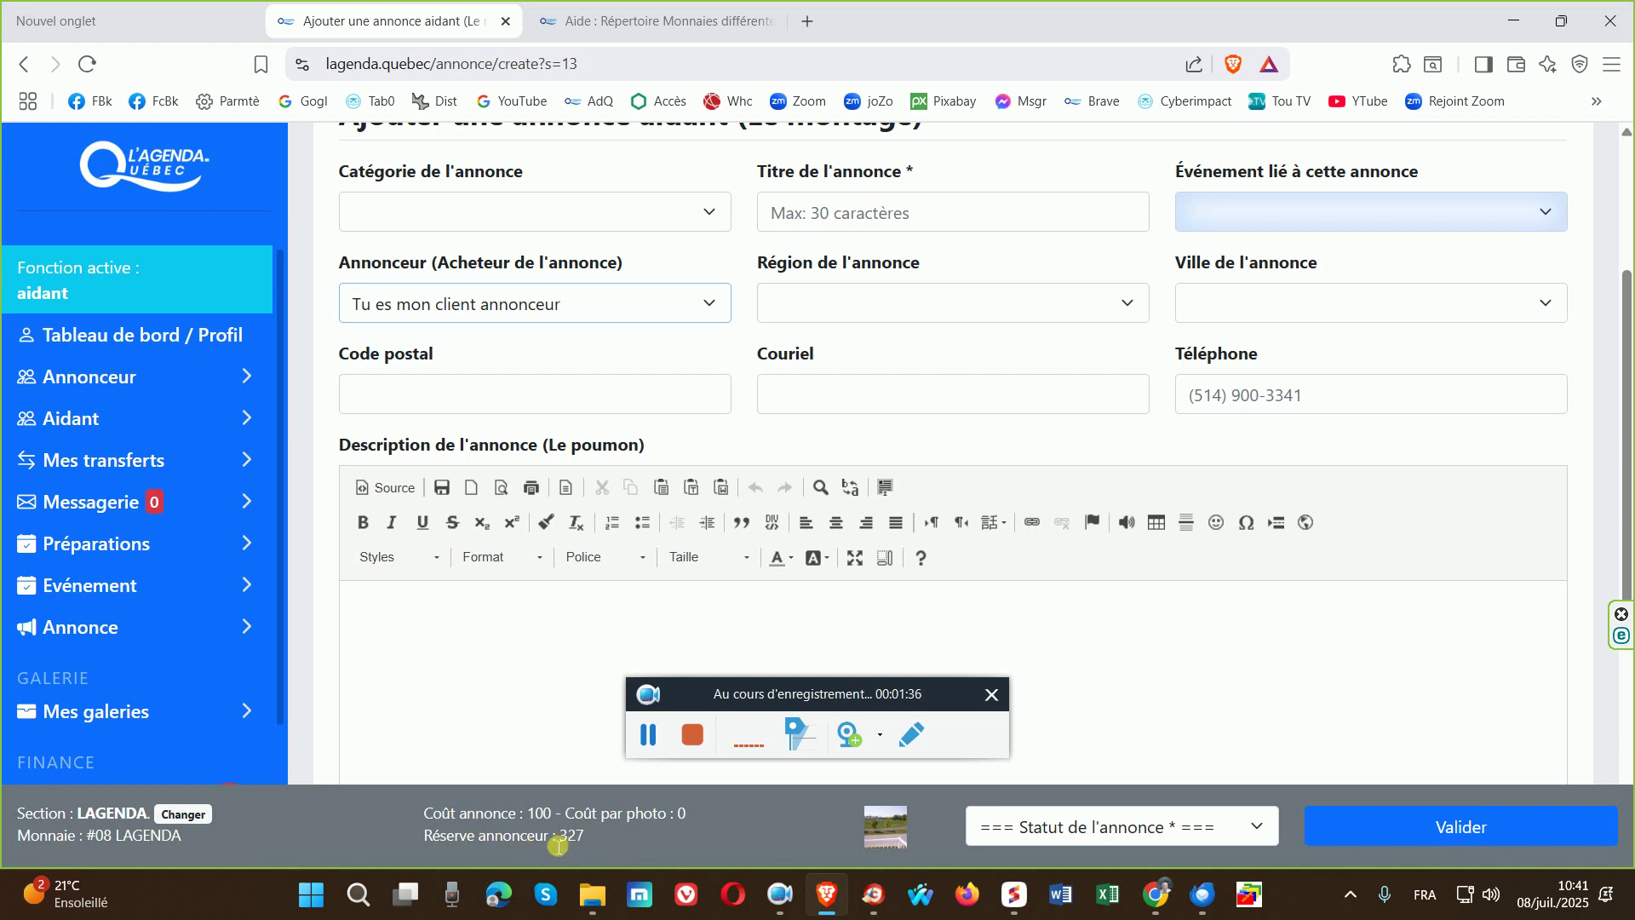
# Set the ad's advertiser (buyer) to "le fondateur"
pyautogui.click(439, 303)
pyautogui.click(411, 367)
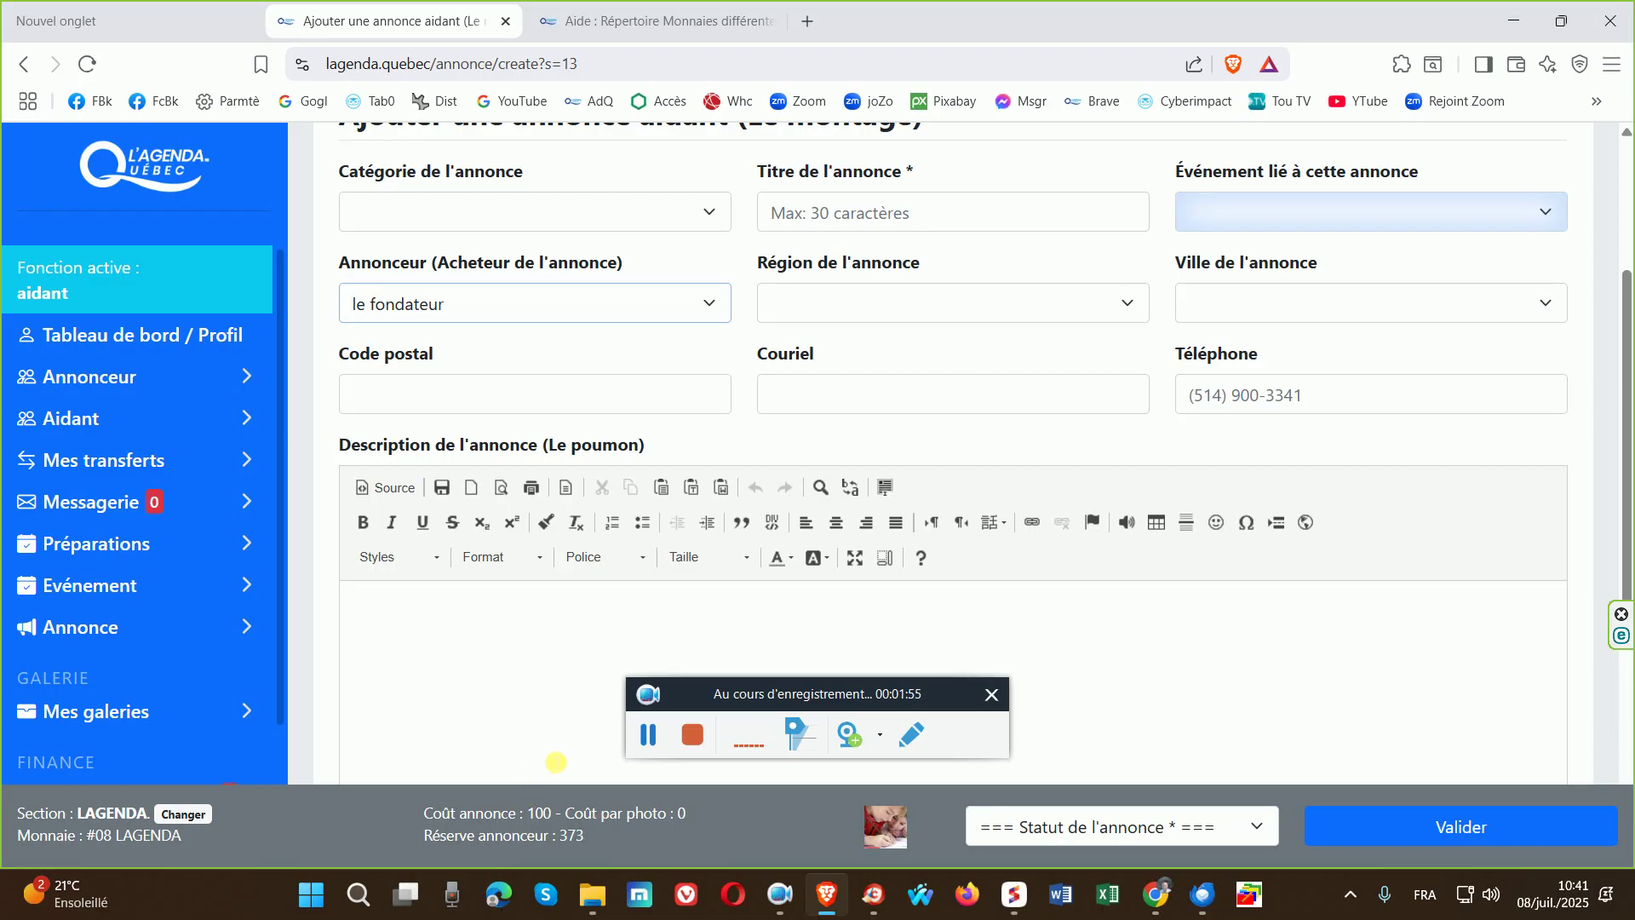
# Examine the ad form's title, location, description, relay link, additional info, advertiser type and image fields
pyautogui.scroll(1, 511, 511)
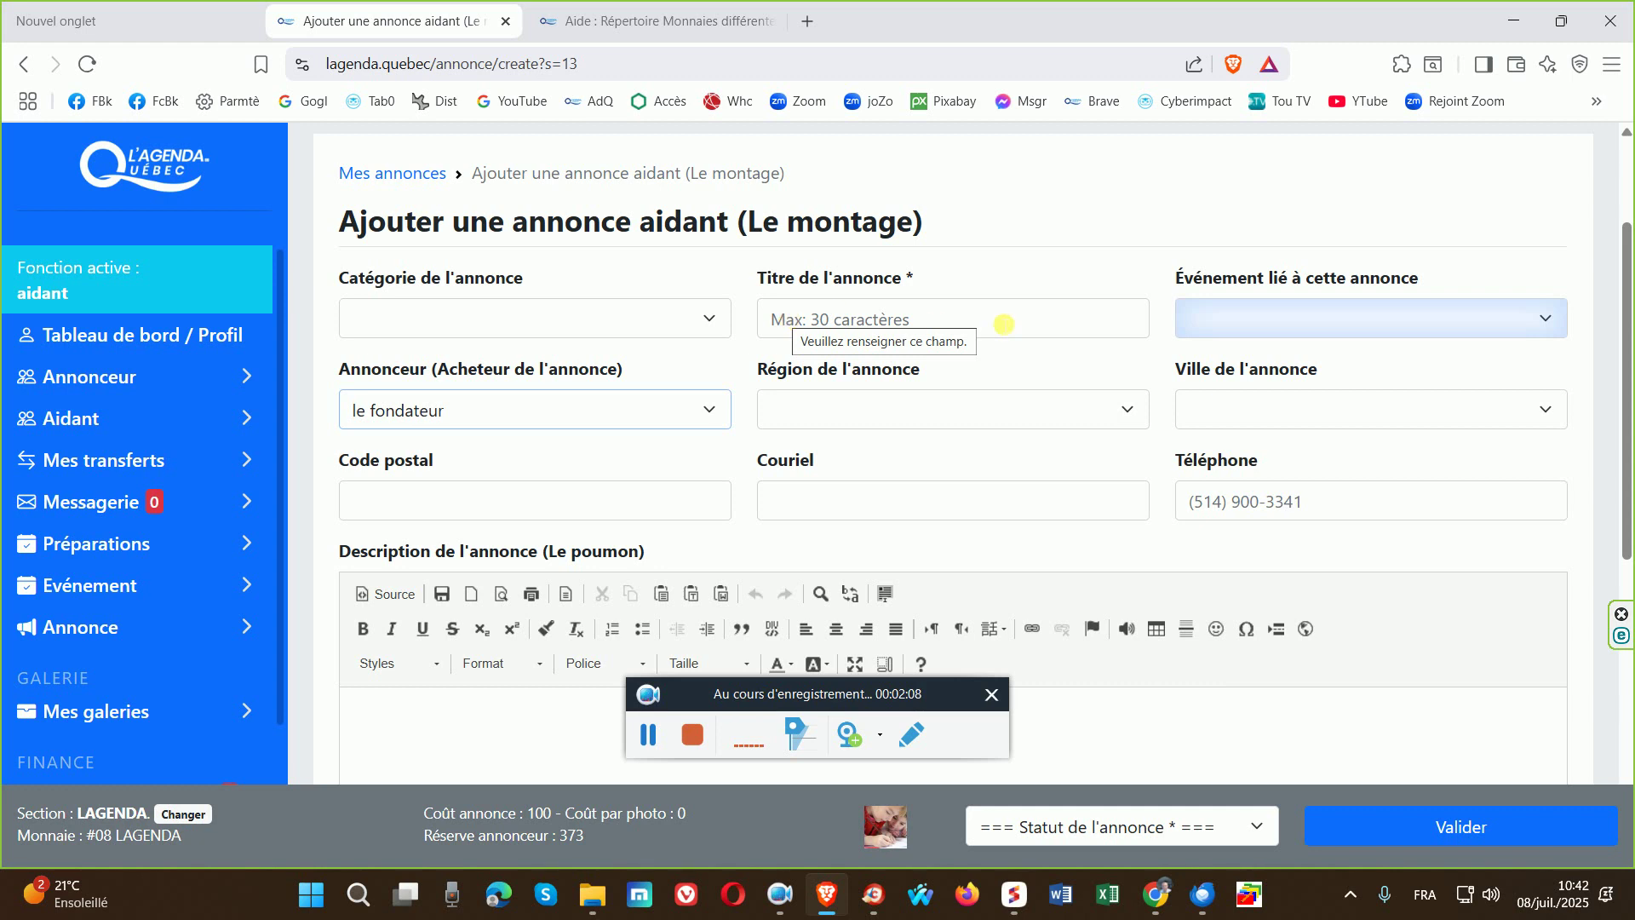
pyautogui.scroll(-1, 967, 340)
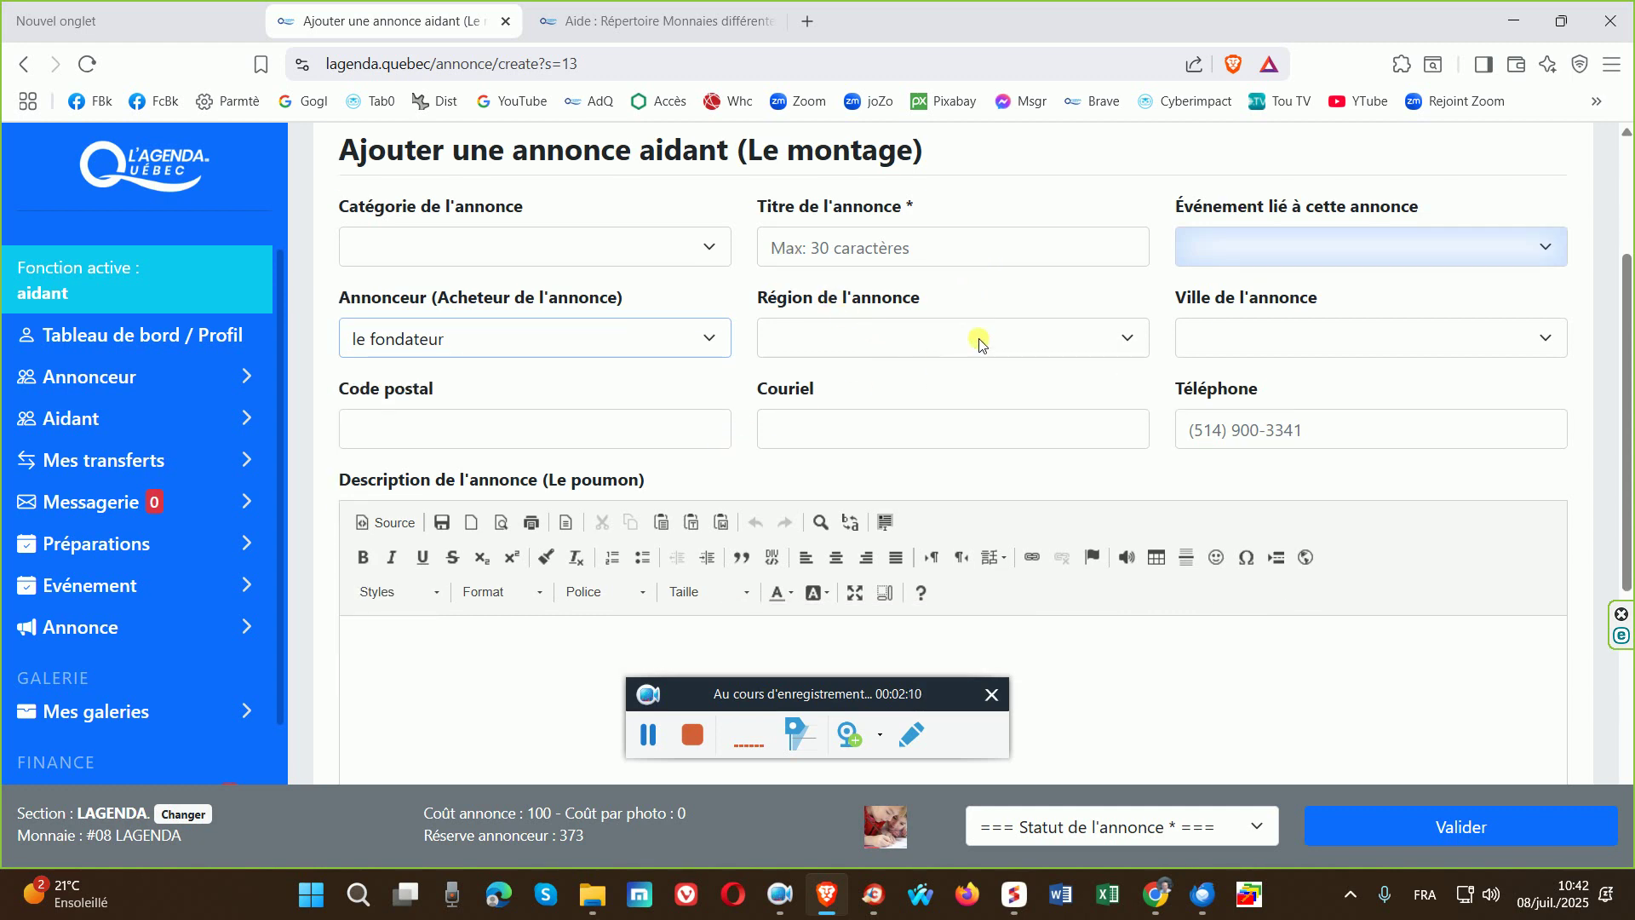
pyautogui.scroll(-1, 549, 481)
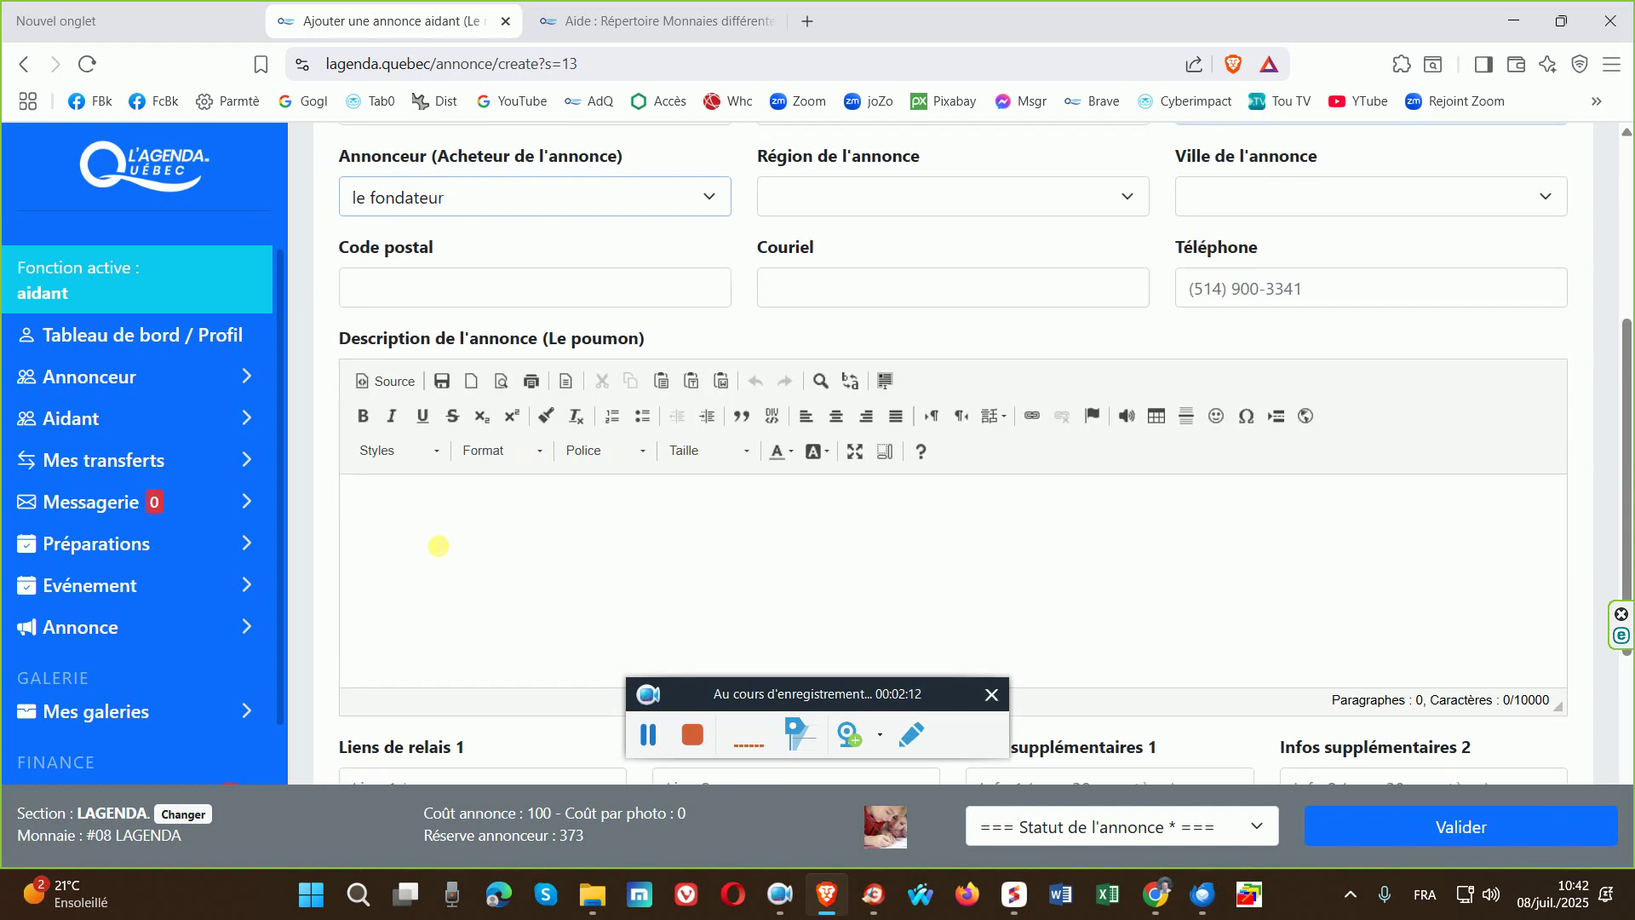
pyautogui.click(451, 550)
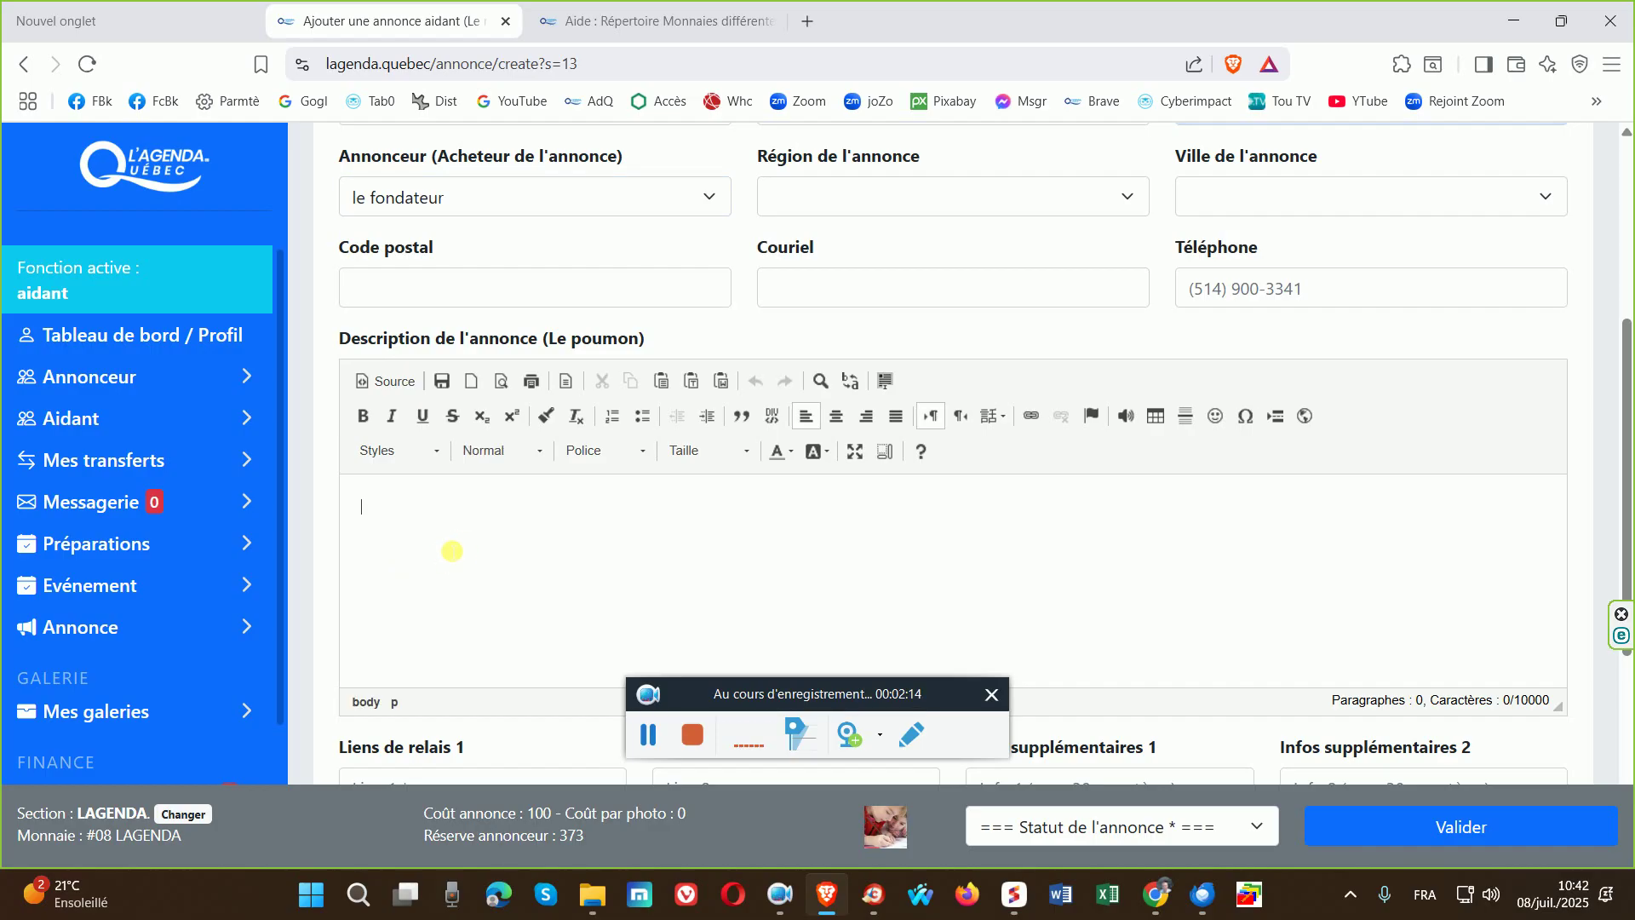
pyautogui.scroll(-2, 452, 550)
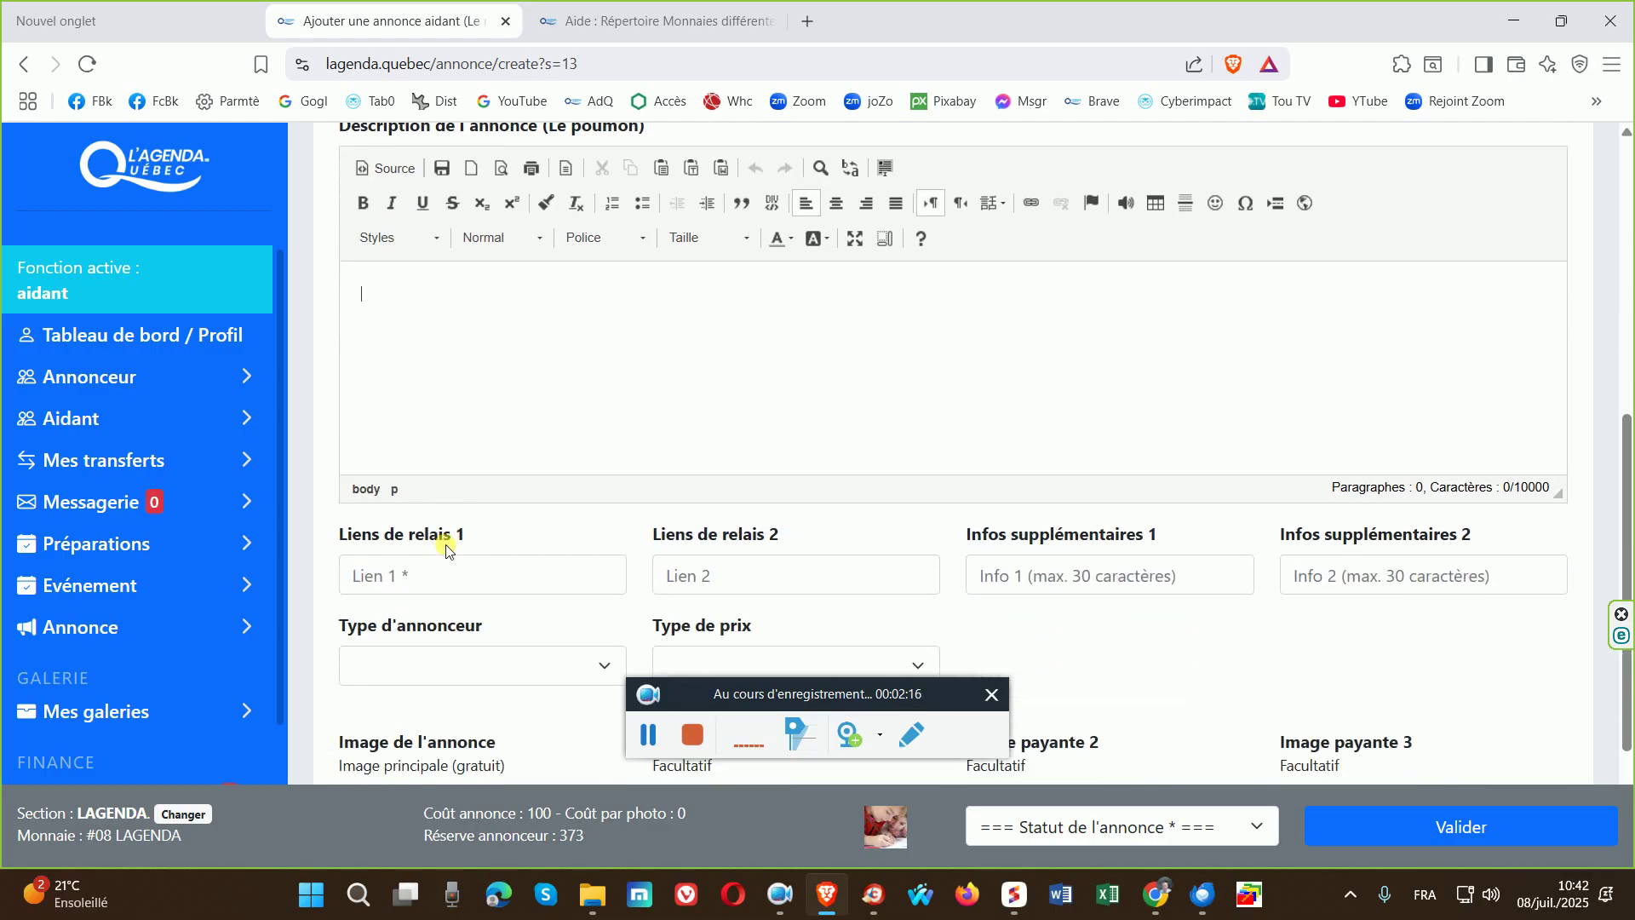
pyautogui.scroll(-1, 446, 550)
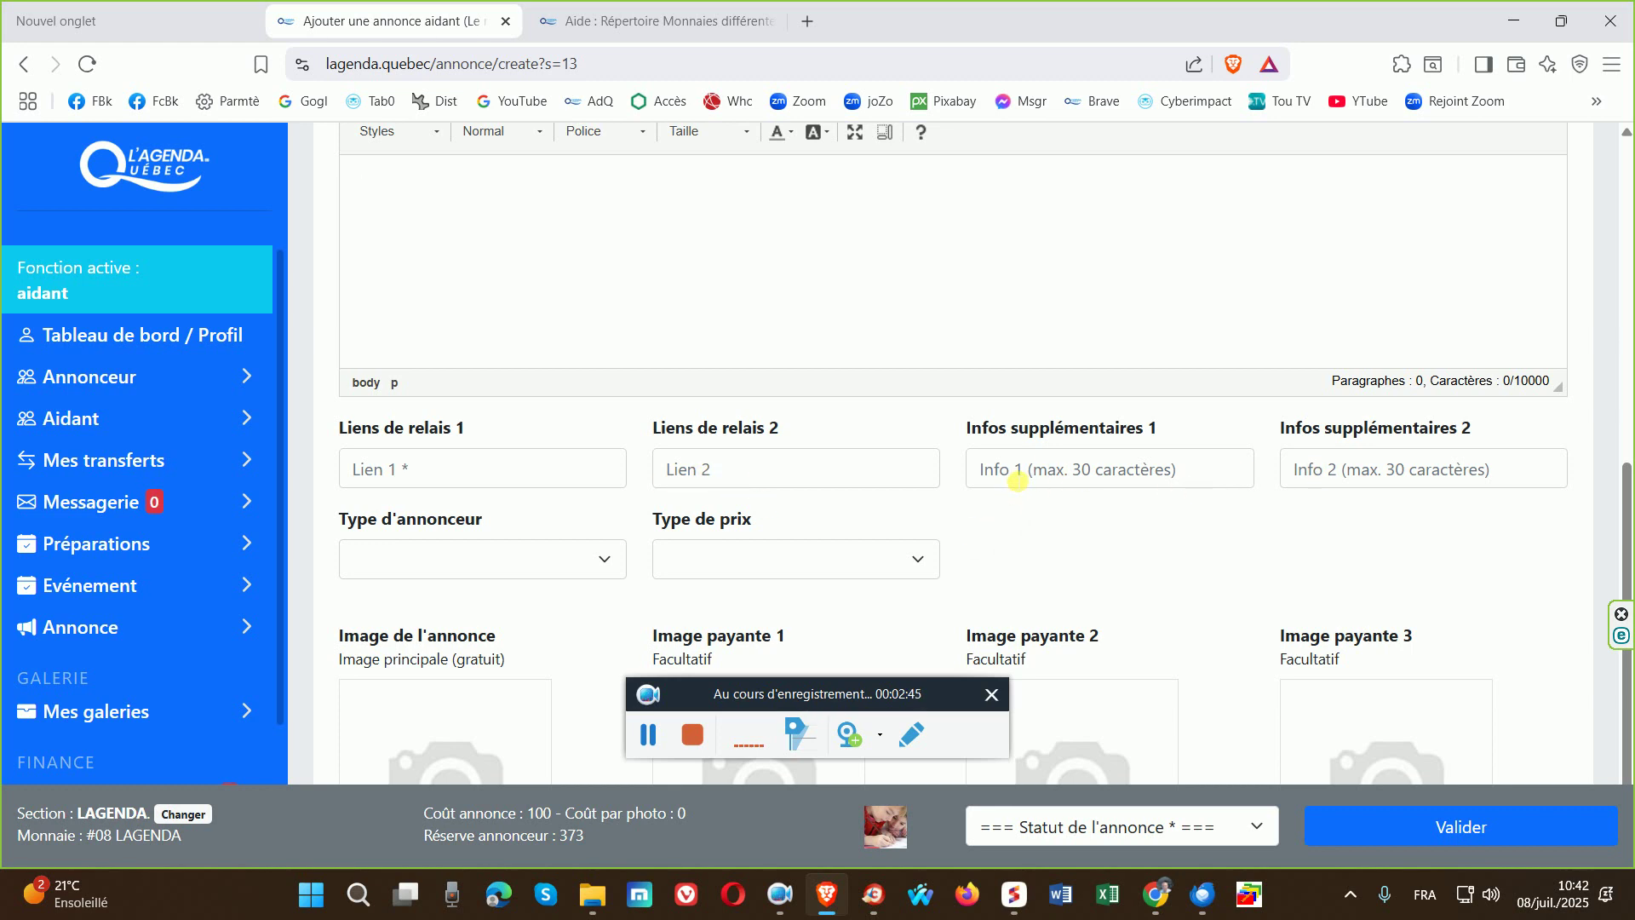
pyautogui.scroll(-1, 1021, 479)
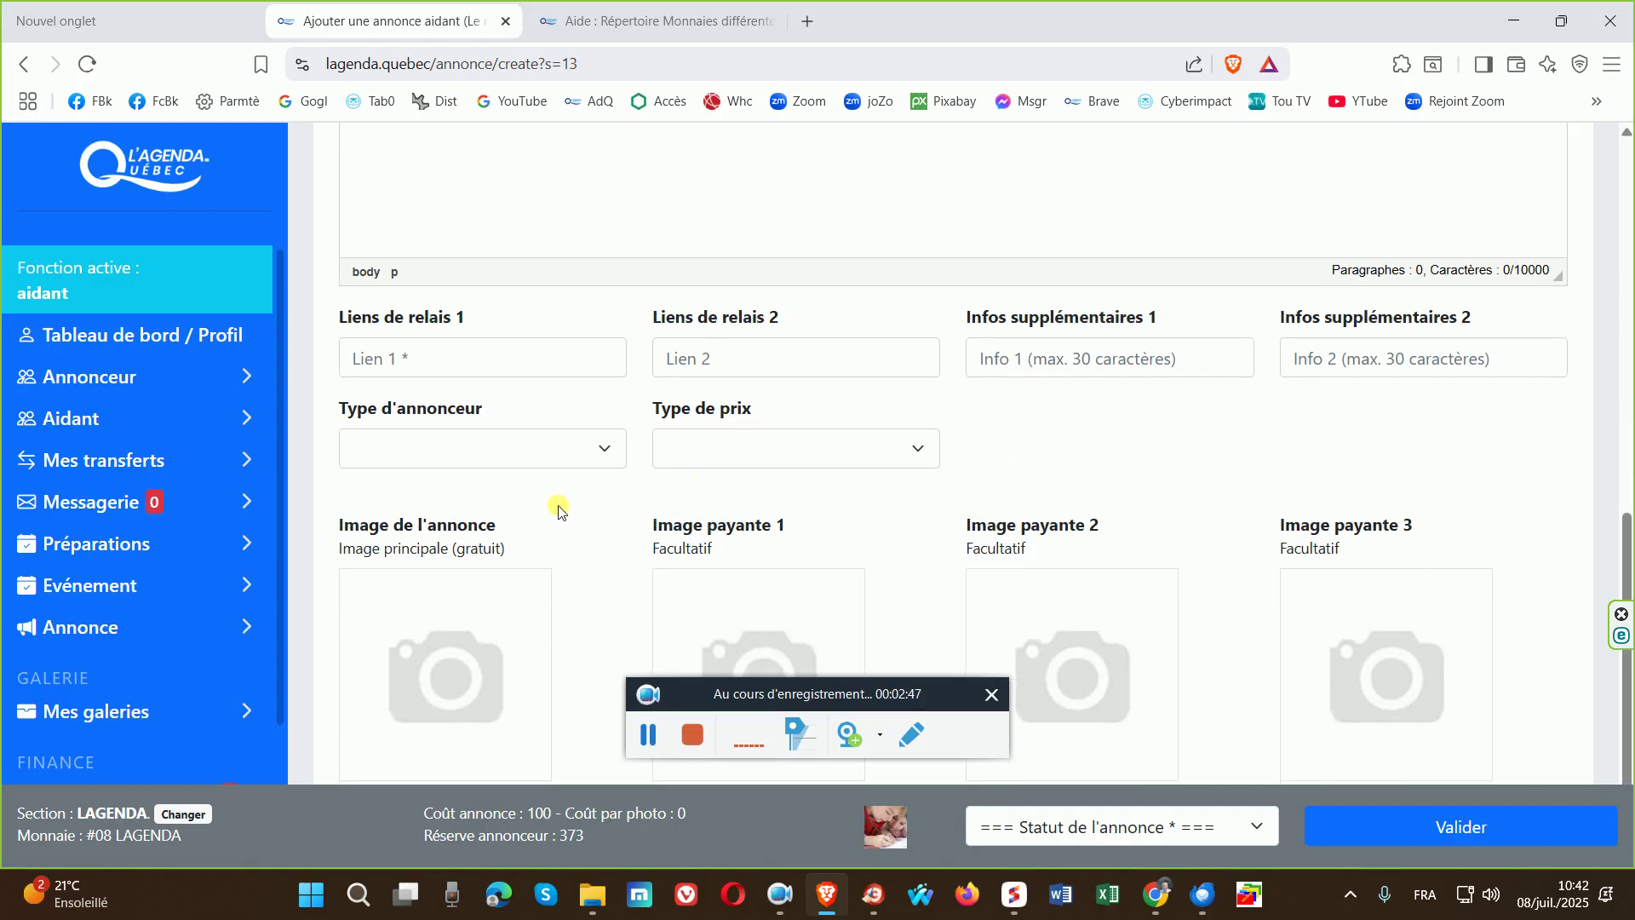
pyautogui.click(420, 452)
pyautogui.click(420, 451)
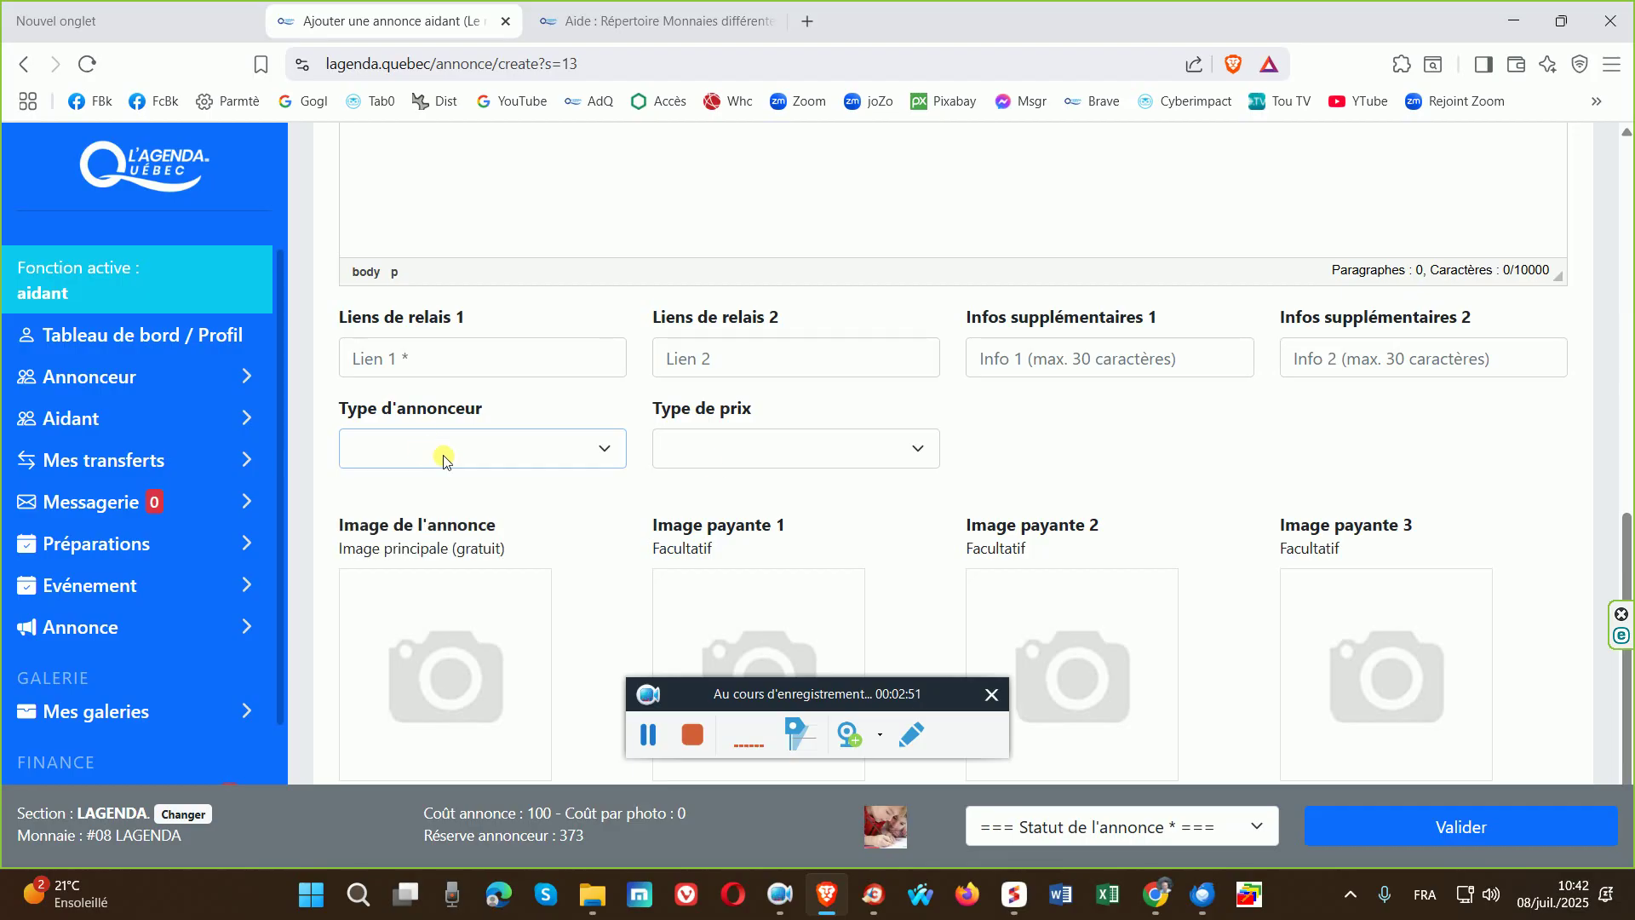
# Try the "Entrez le prix" price type, and set the ad's price type to "Echange"
pyautogui.click(713, 466)
pyautogui.click(694, 511)
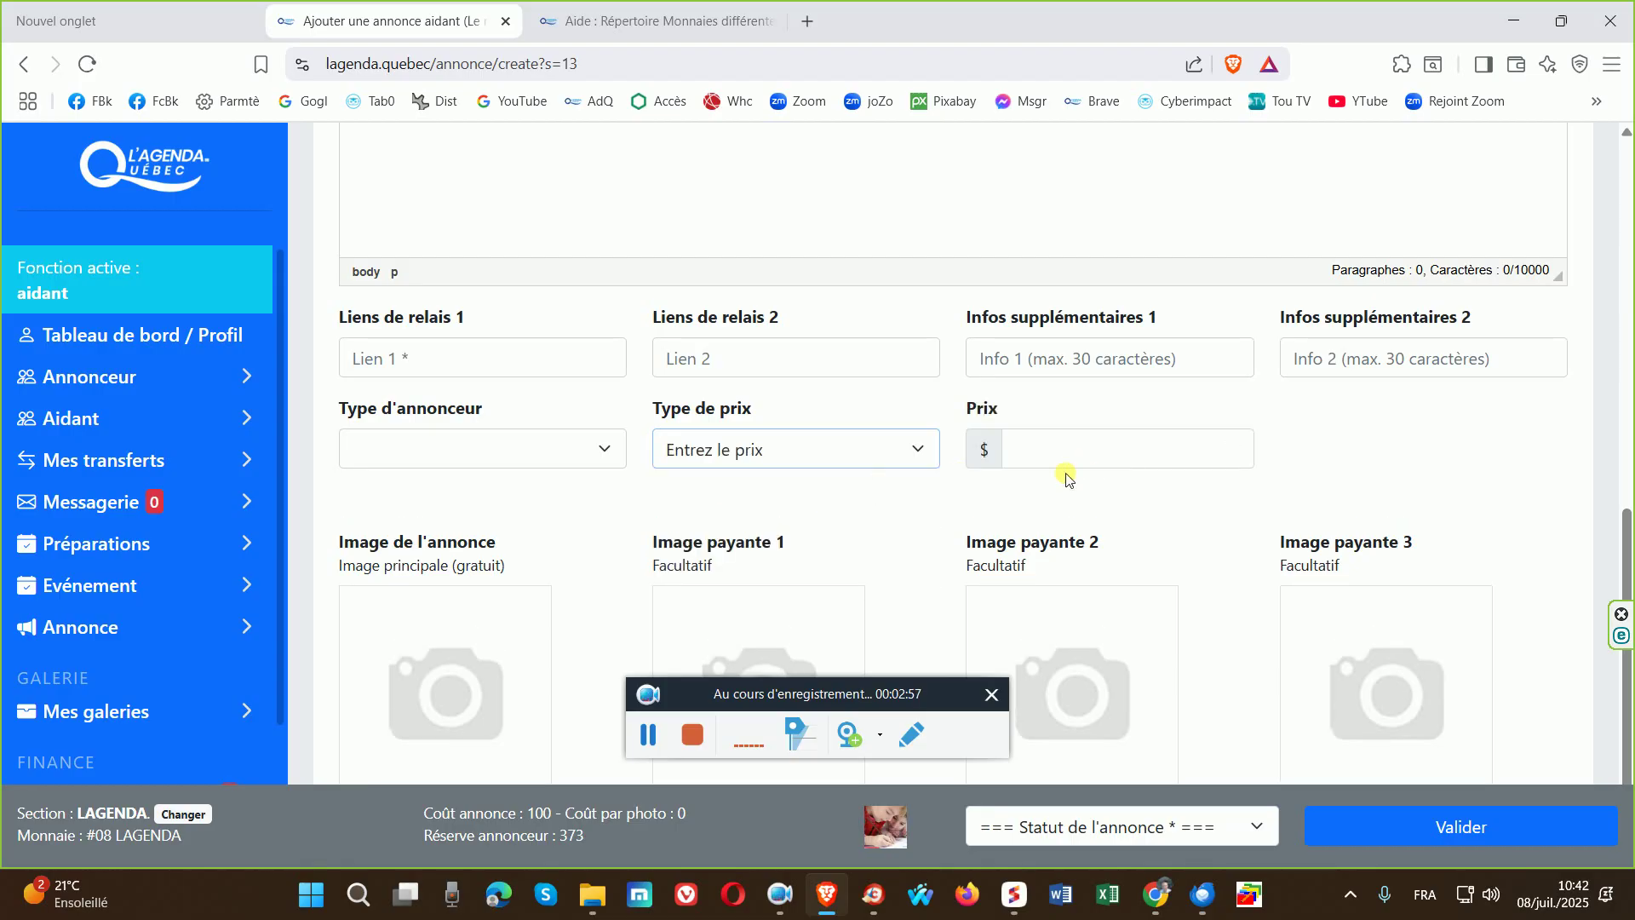
pyautogui.click(760, 459)
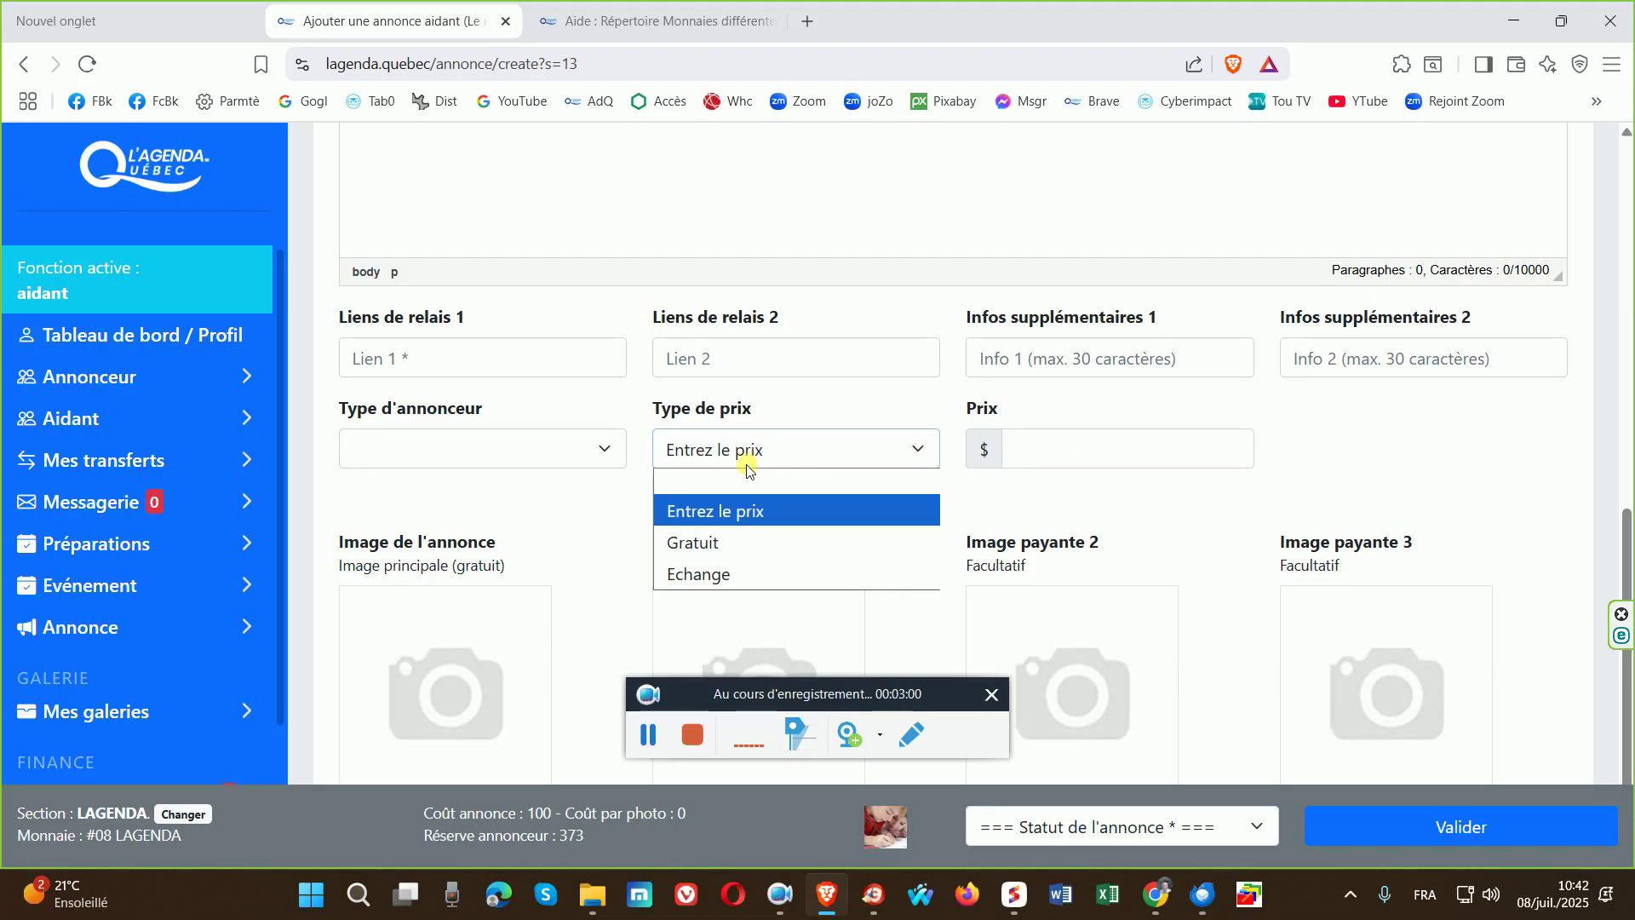
pyautogui.click(700, 573)
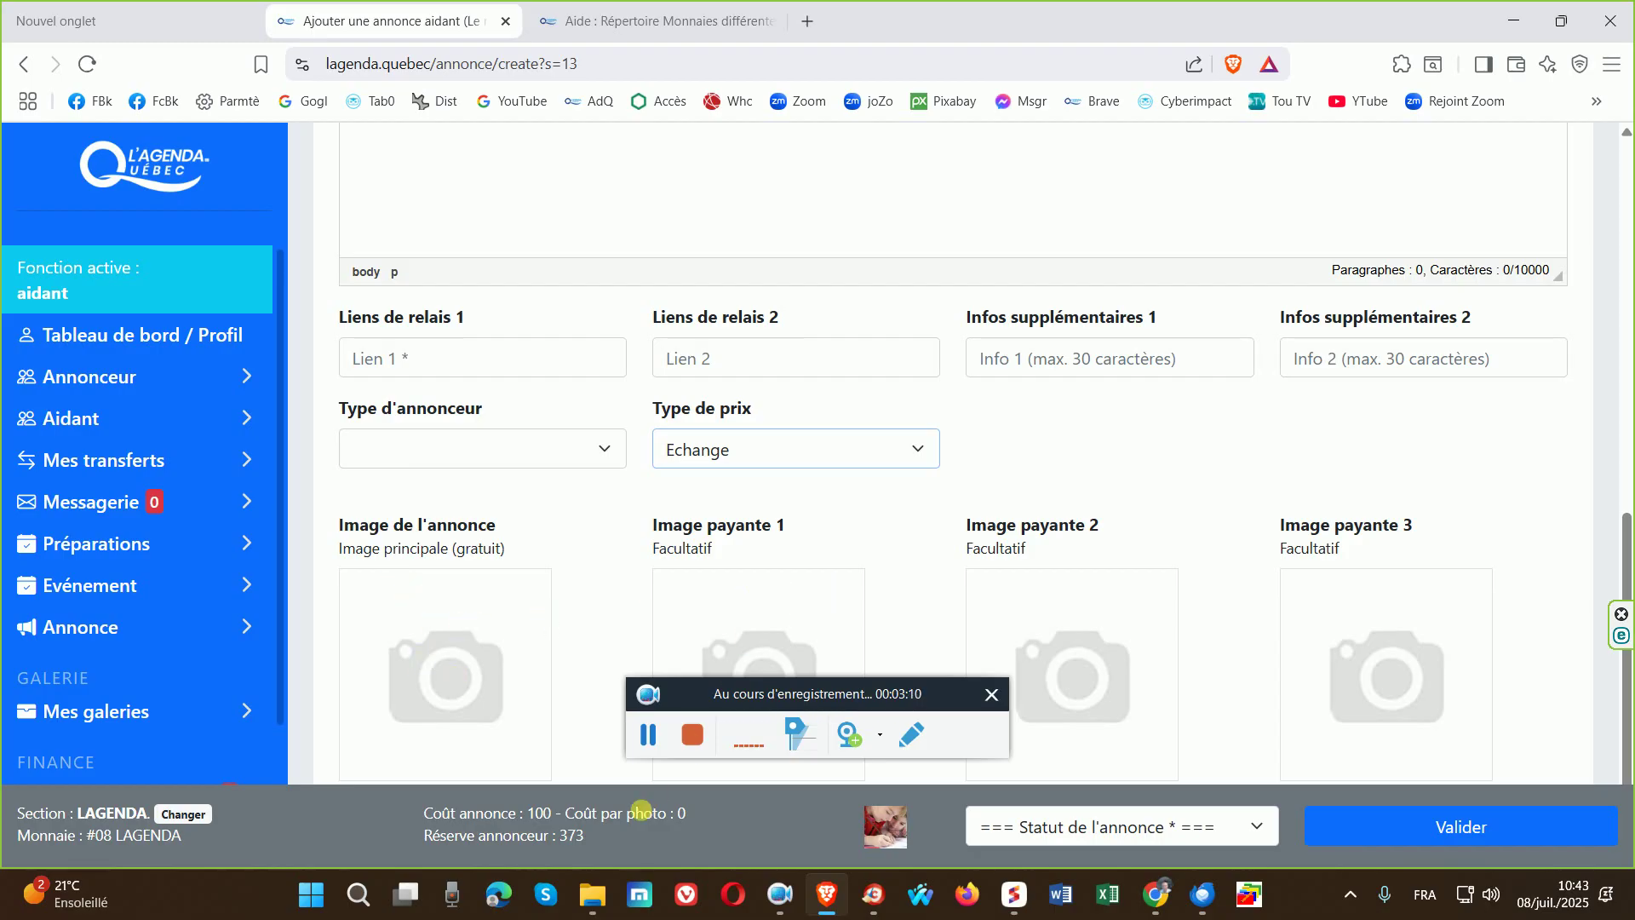
# Highlight the cost per photo in the ad's cost summary
pyautogui.moveTo(598, 813); pyautogui.dragTo(712, 813)
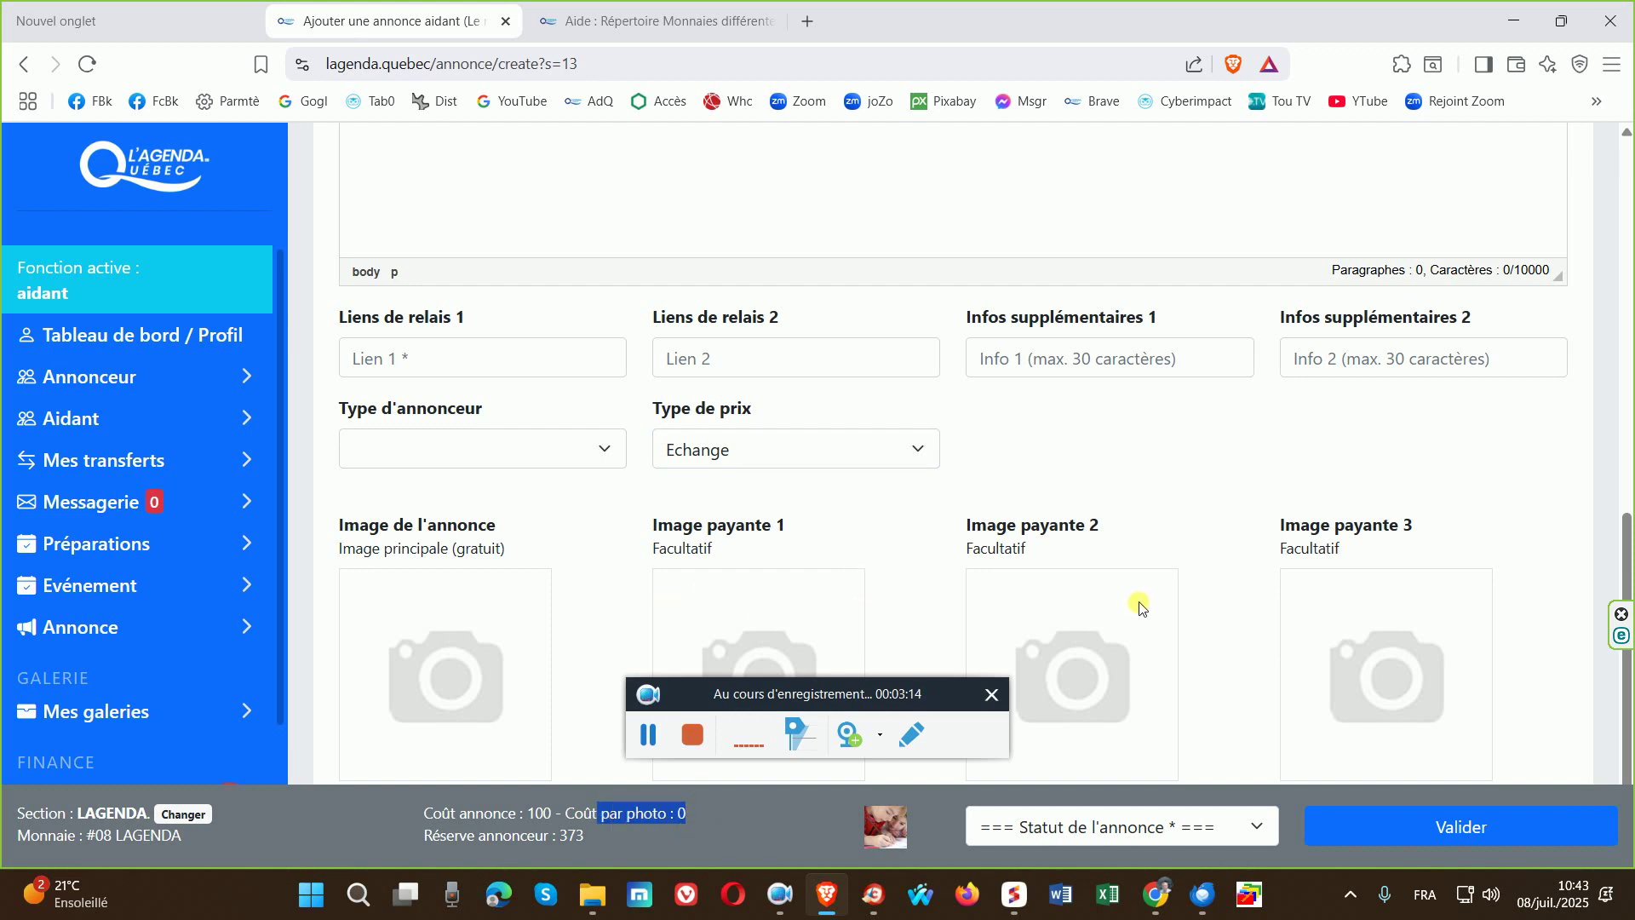
pyautogui.click(645, 736)
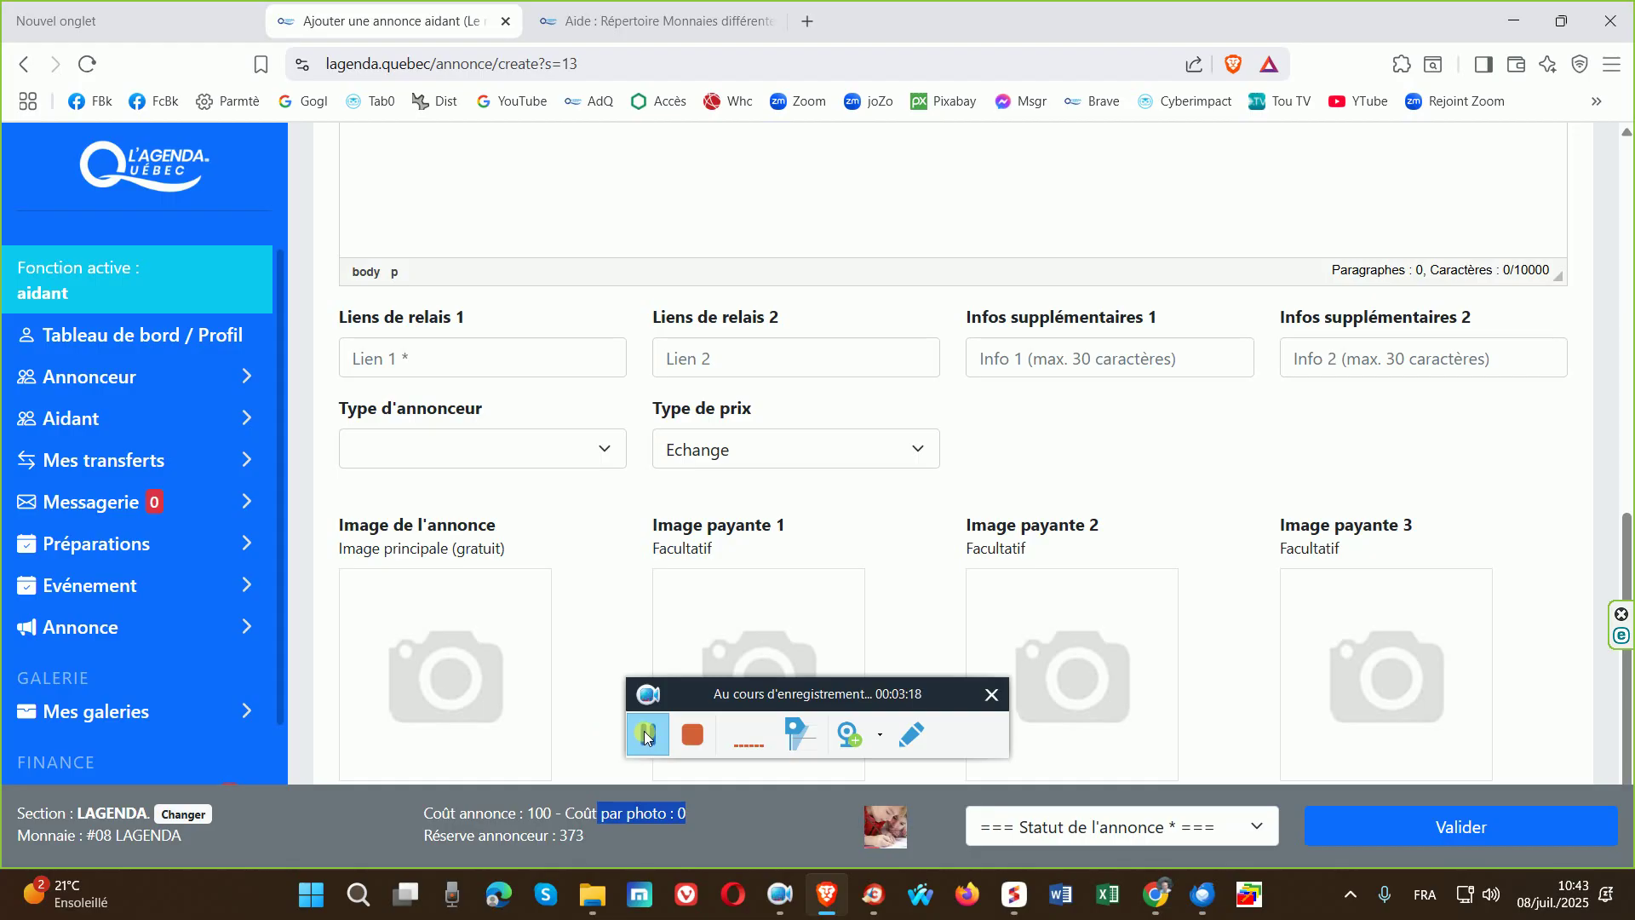
pyautogui.click(646, 736)
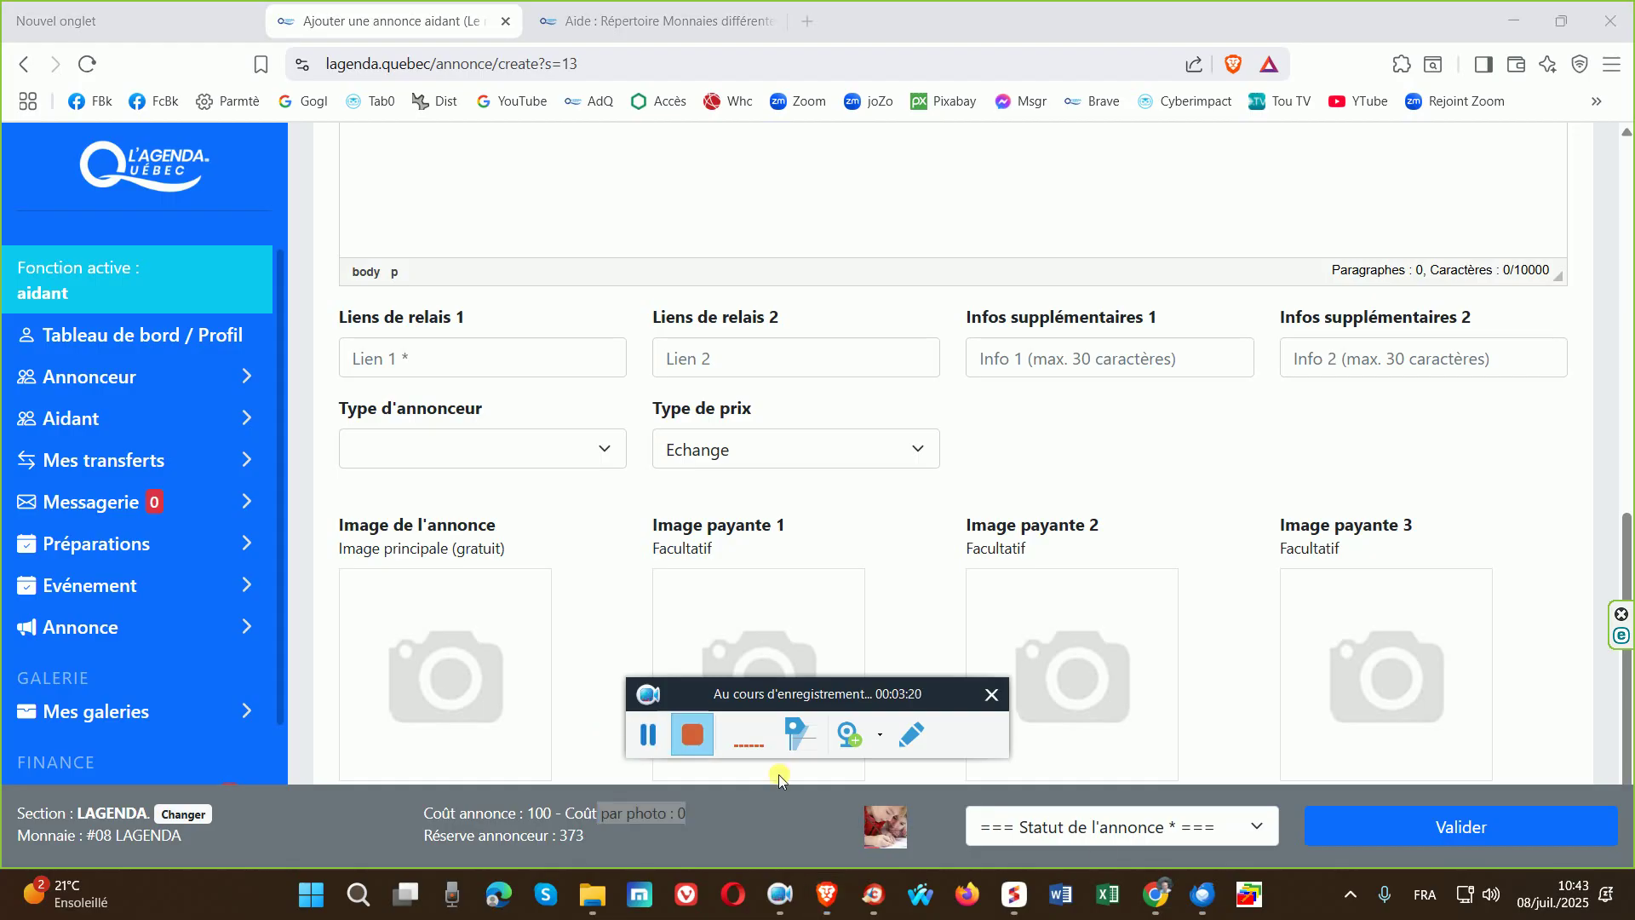
# Examine the ad status options, and recheck the selected advertiser and the form's fields
pyautogui.click(1081, 829)
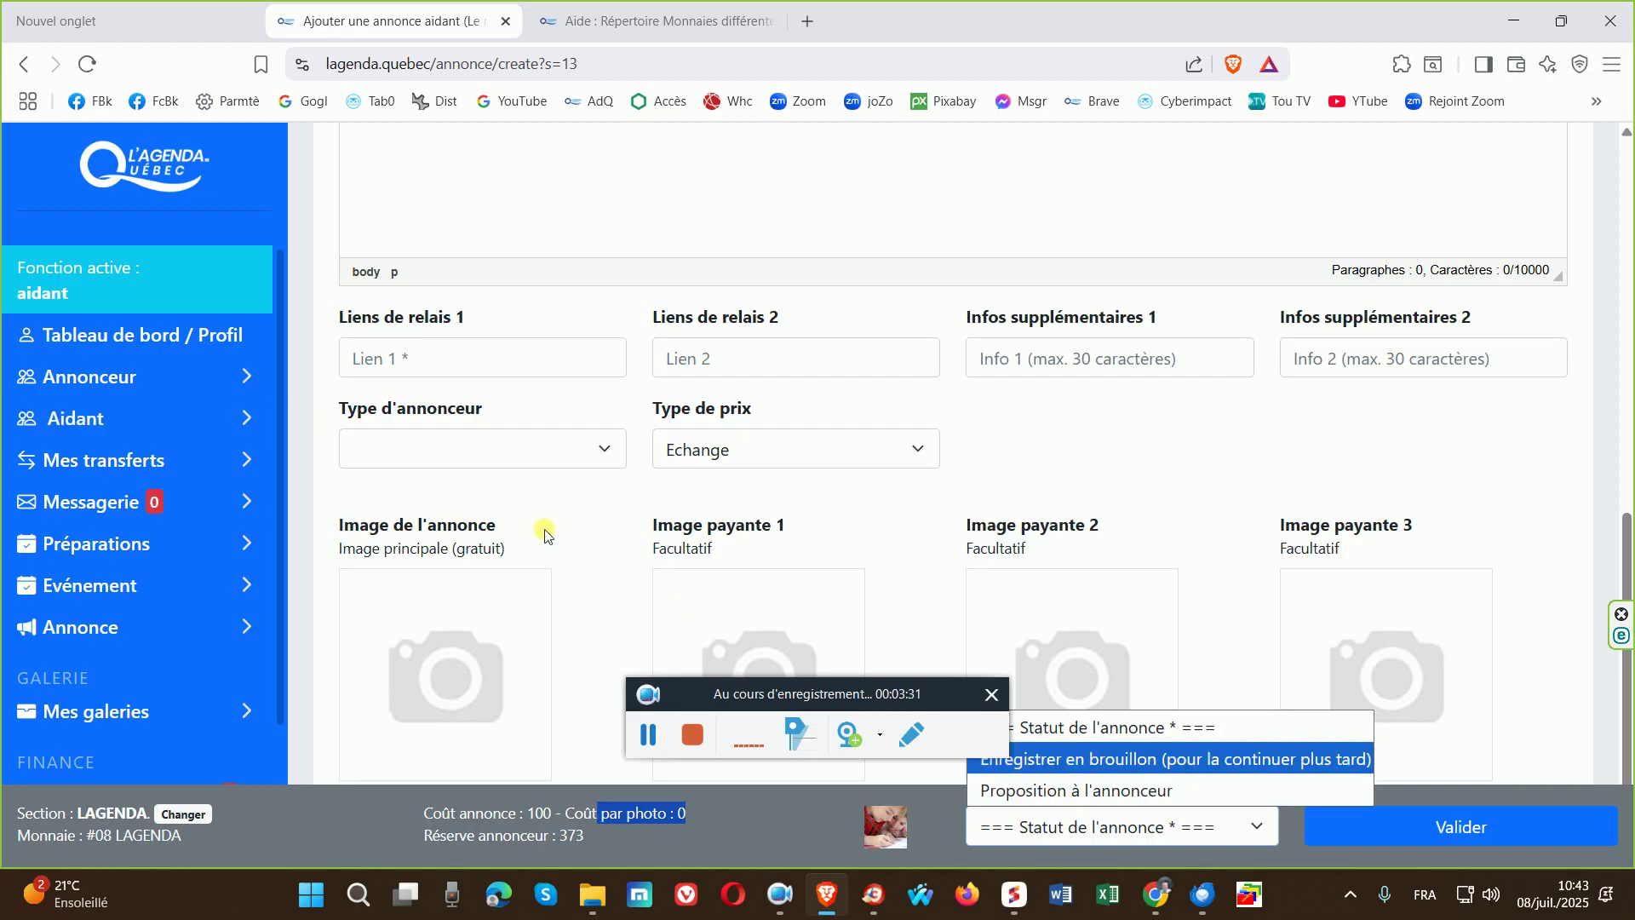
pyautogui.scroll(2, 315, 459)
pyautogui.scroll(4, 308, 368)
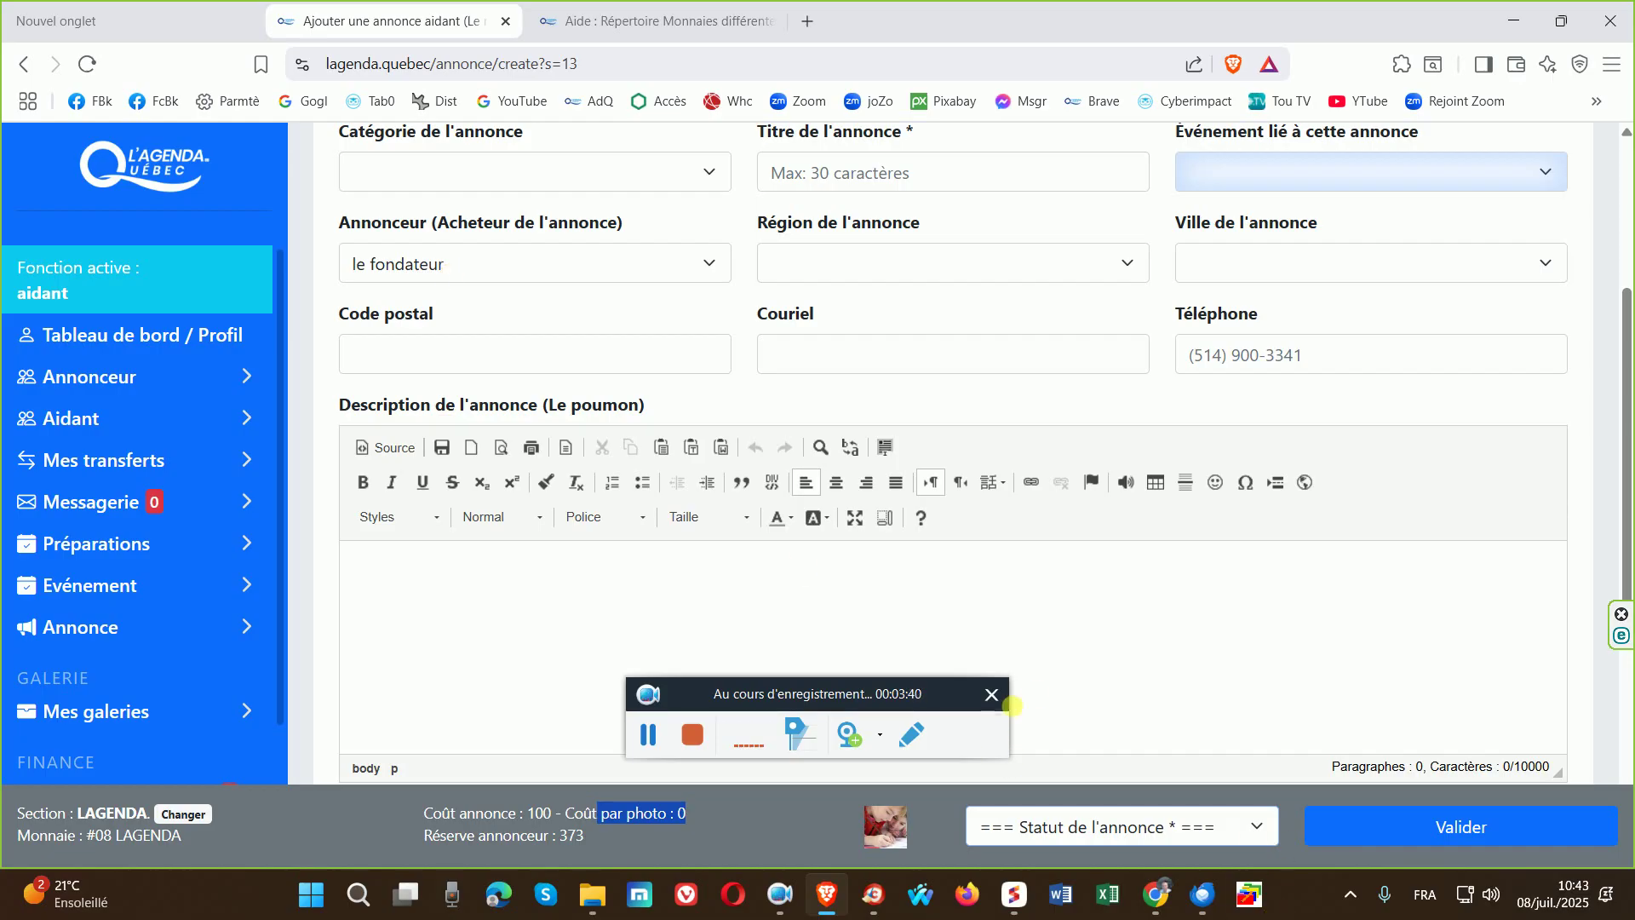
pyautogui.scroll(-2, 1026, 690)
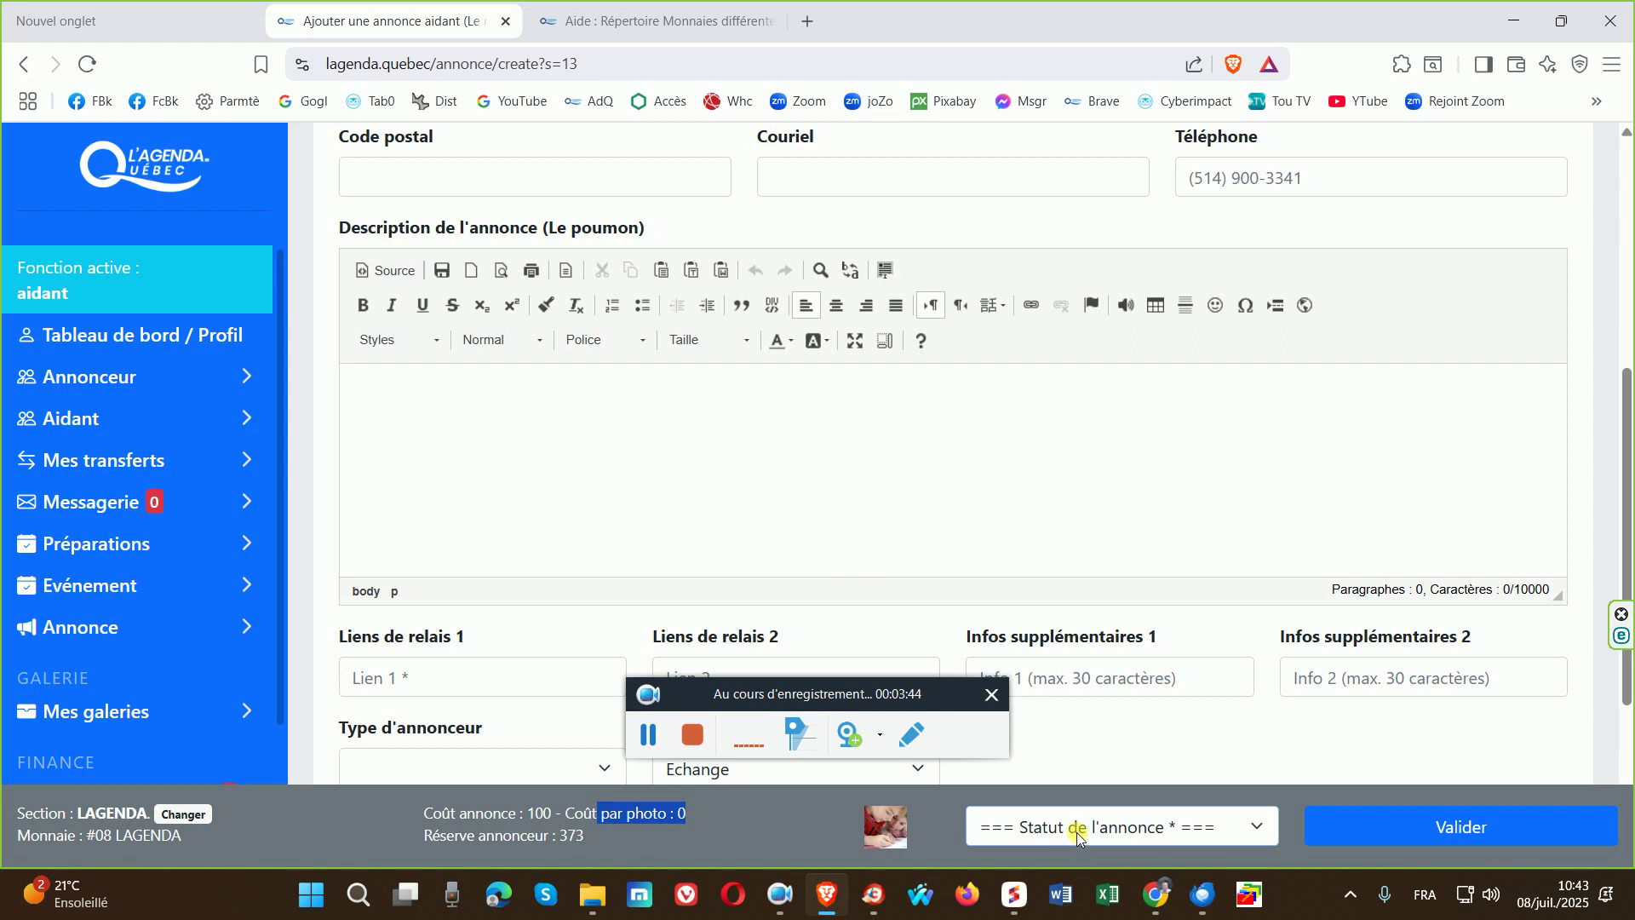
pyautogui.scroll(2, 366, 383)
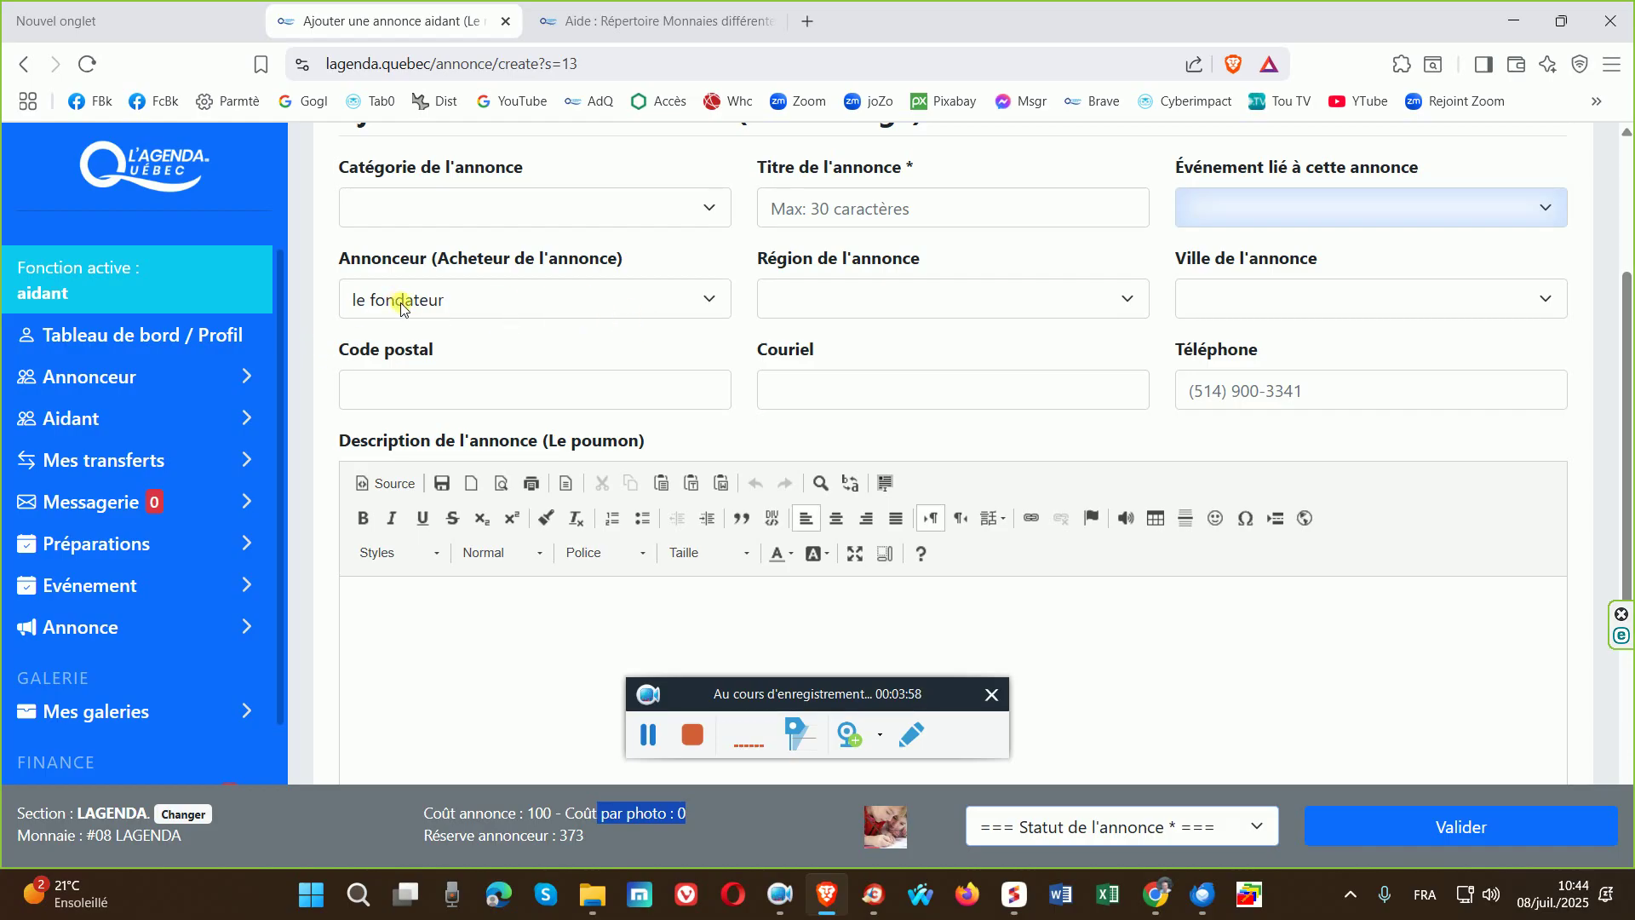
pyautogui.click(646, 738)
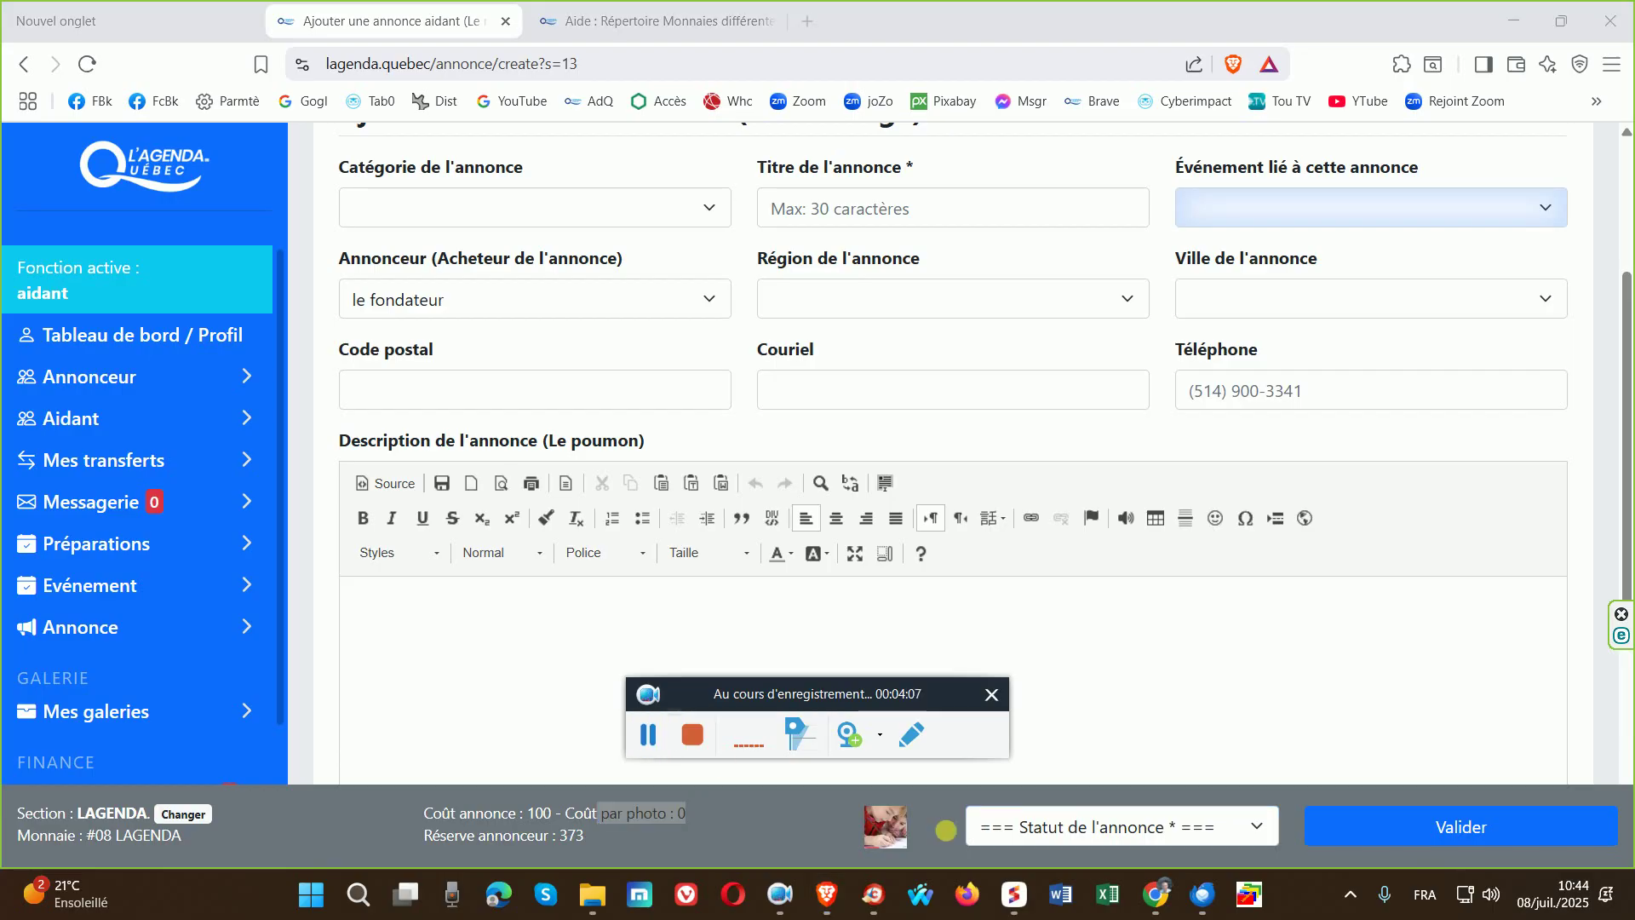
pyautogui.click(1064, 826)
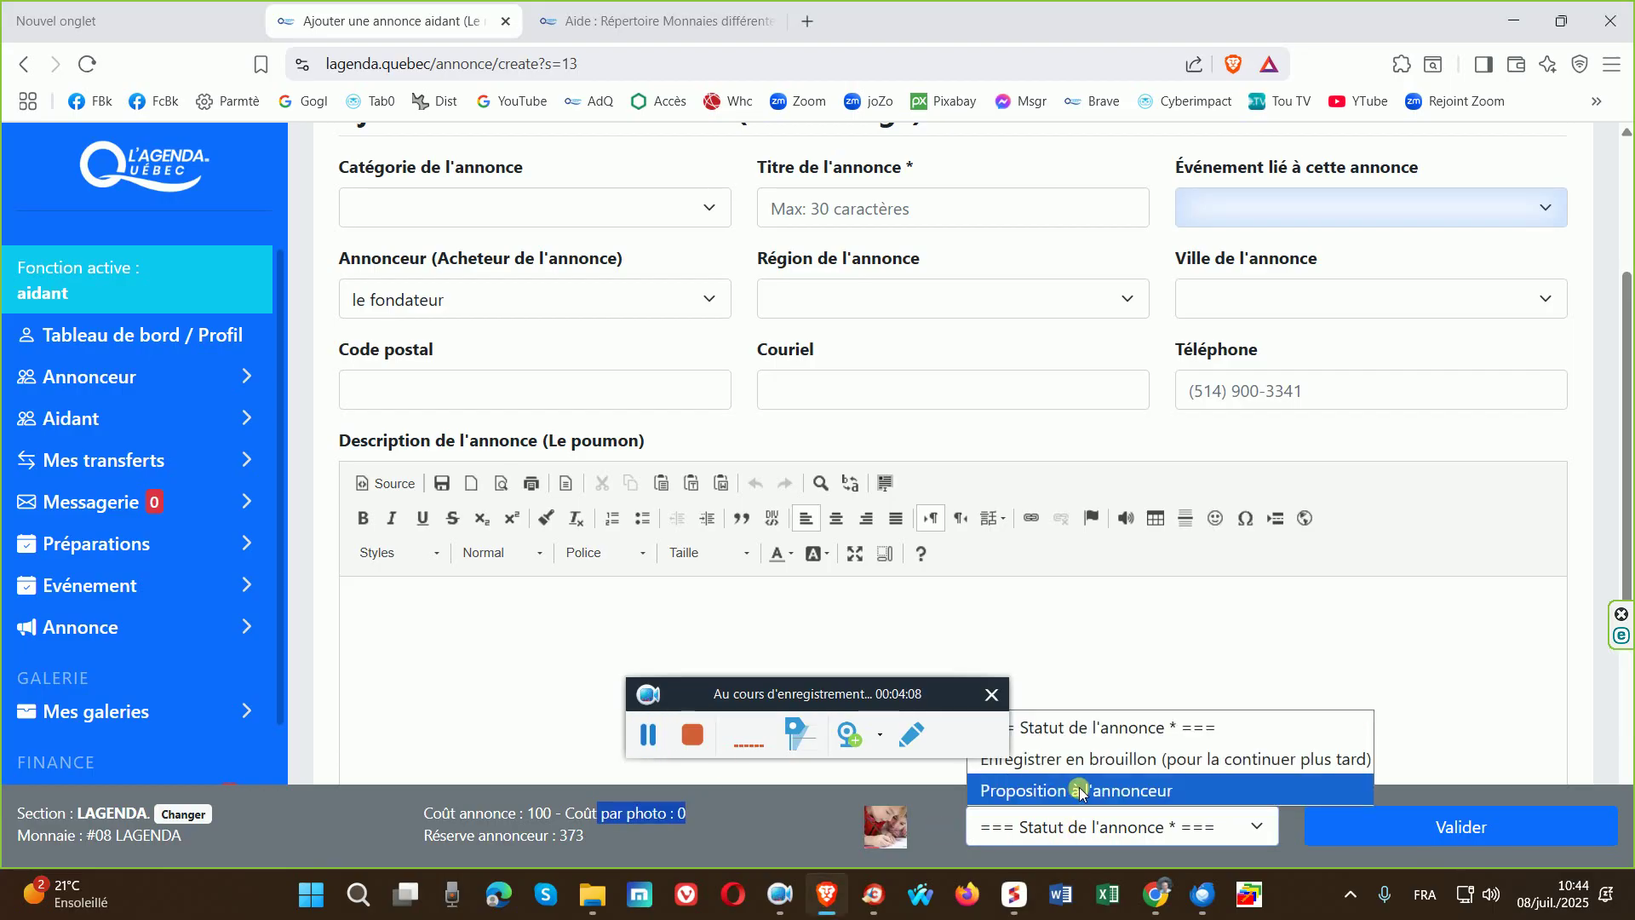